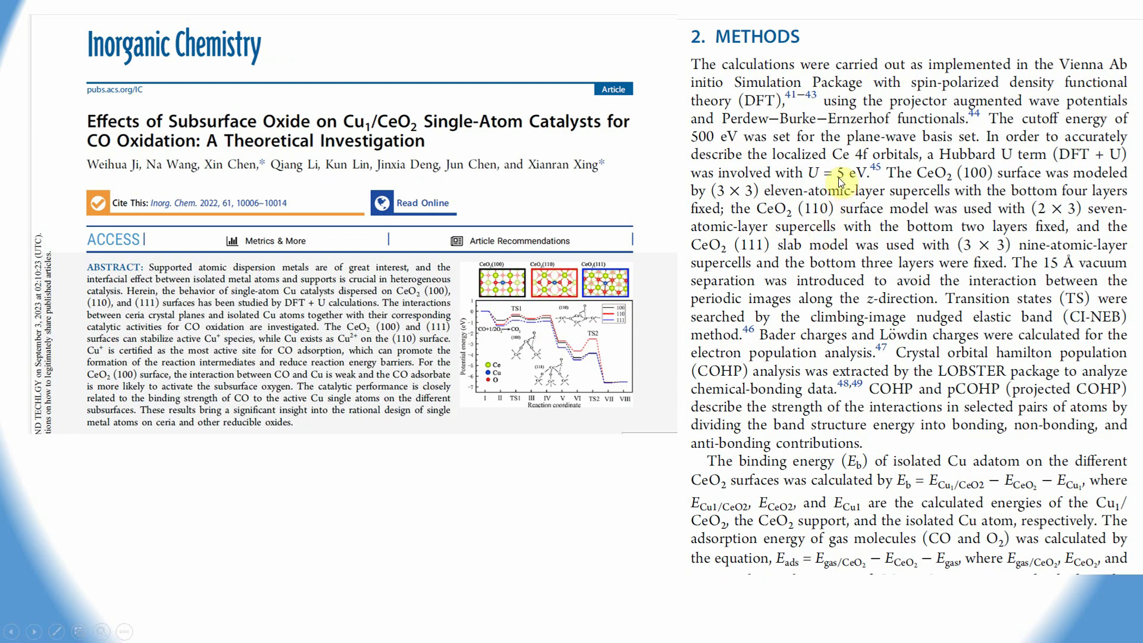
Page forward to slide 6, the 2005 Surface Science ceria paper using U = 5 eV.
key(Right)
key(Right)
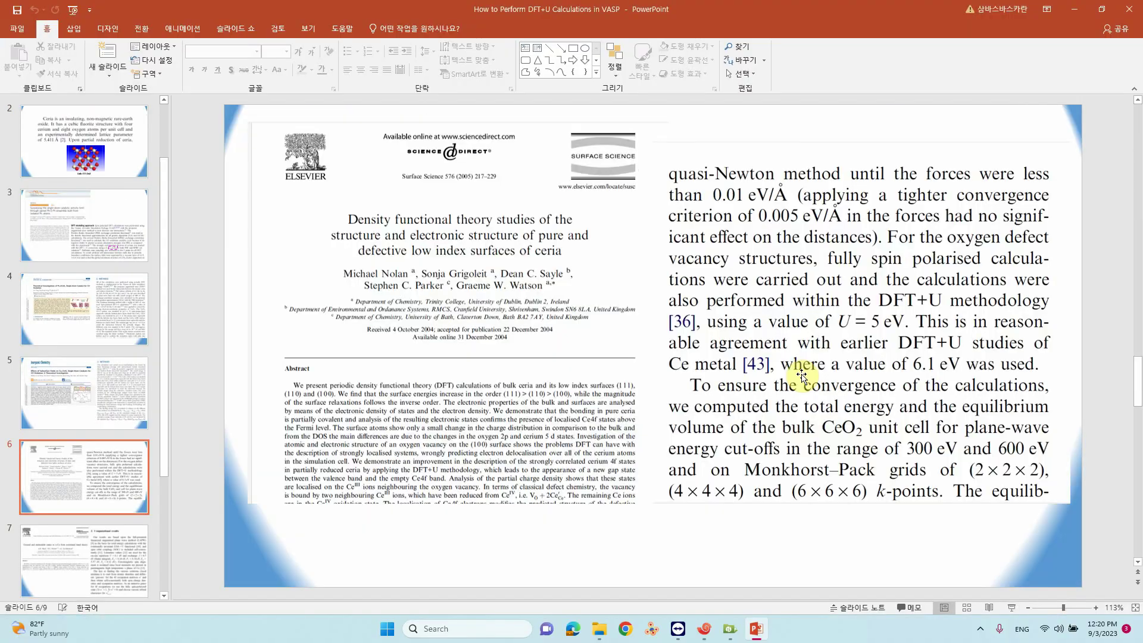
Minimize PowerPoint and open INCAR from CeO2-111-2x2-DFT-U-5-INPUT in Notepad++, just once.
click(1071, 12)
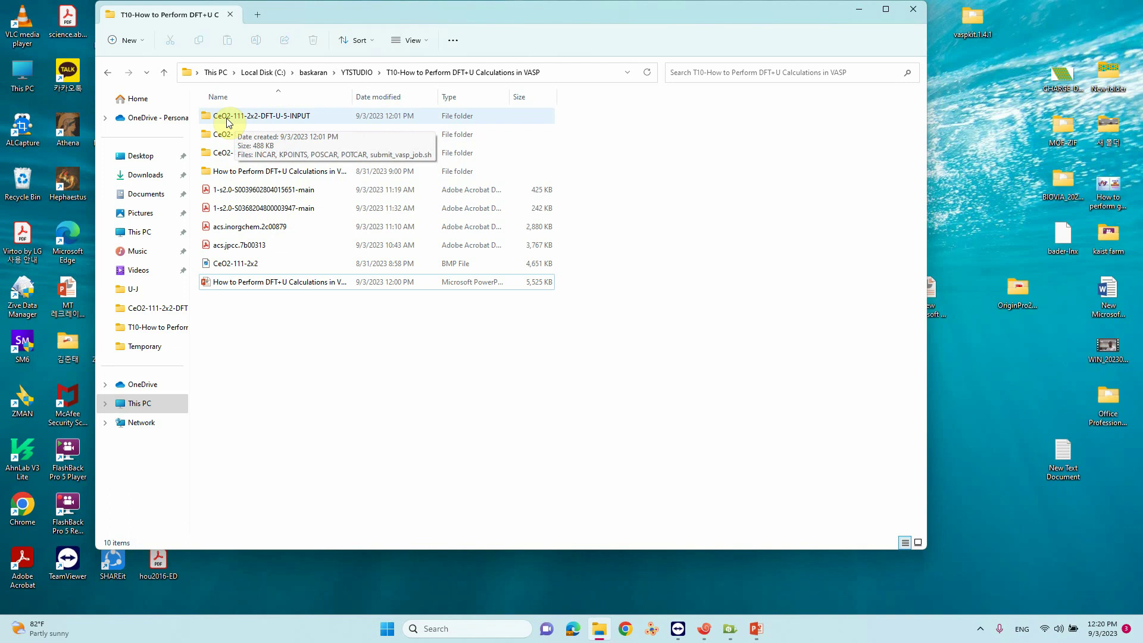
double_click(278, 117)
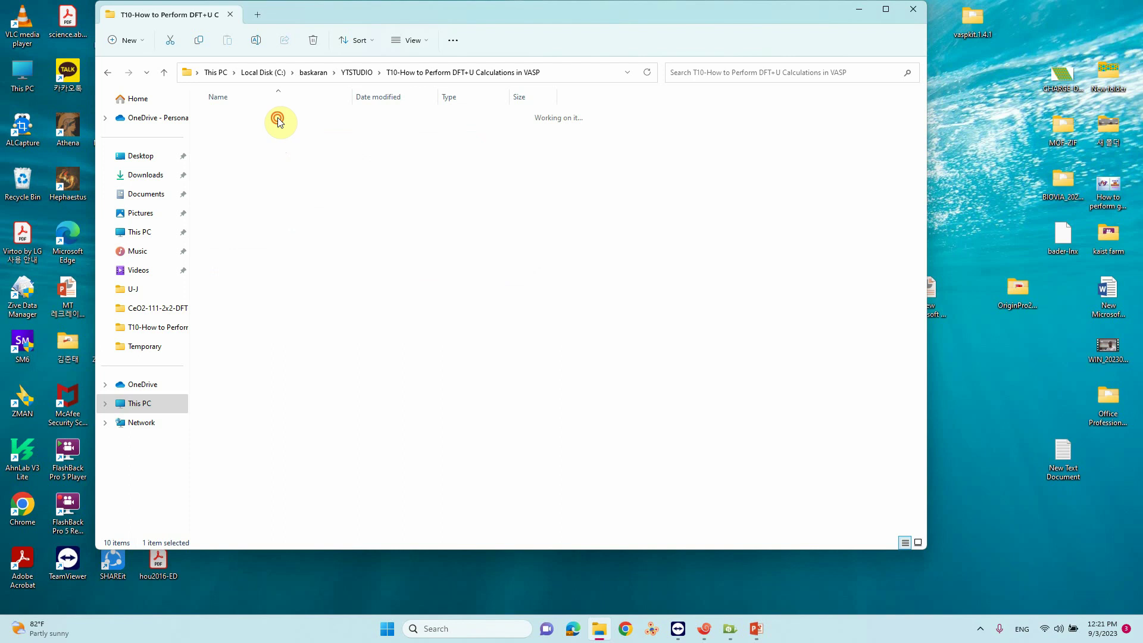
click(231, 115)
right_click(231, 115)
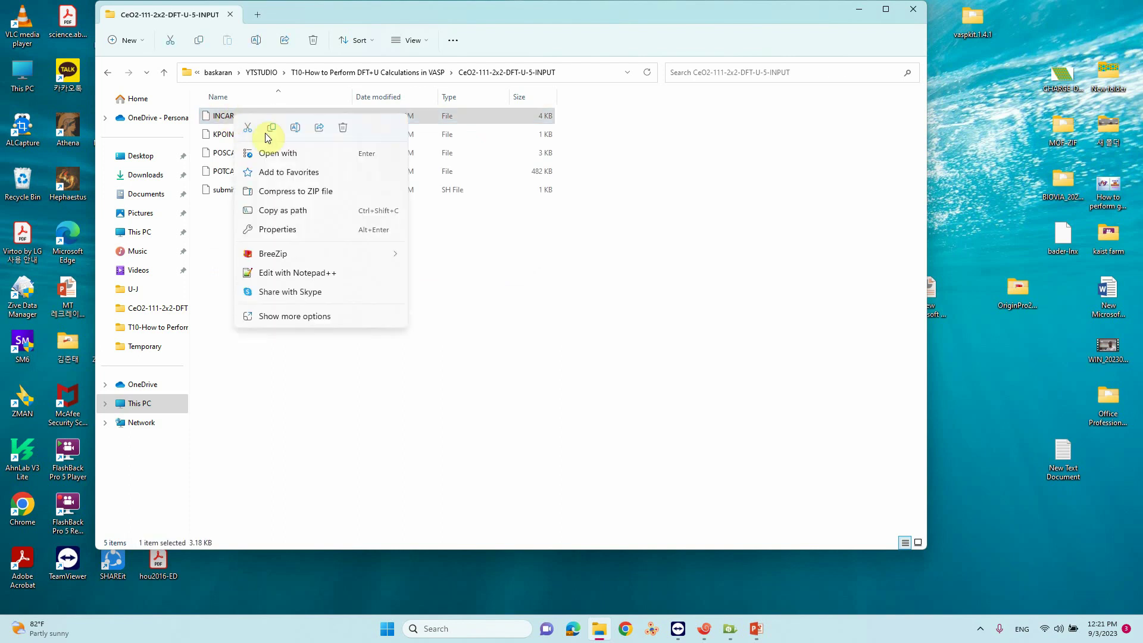
click(269, 147)
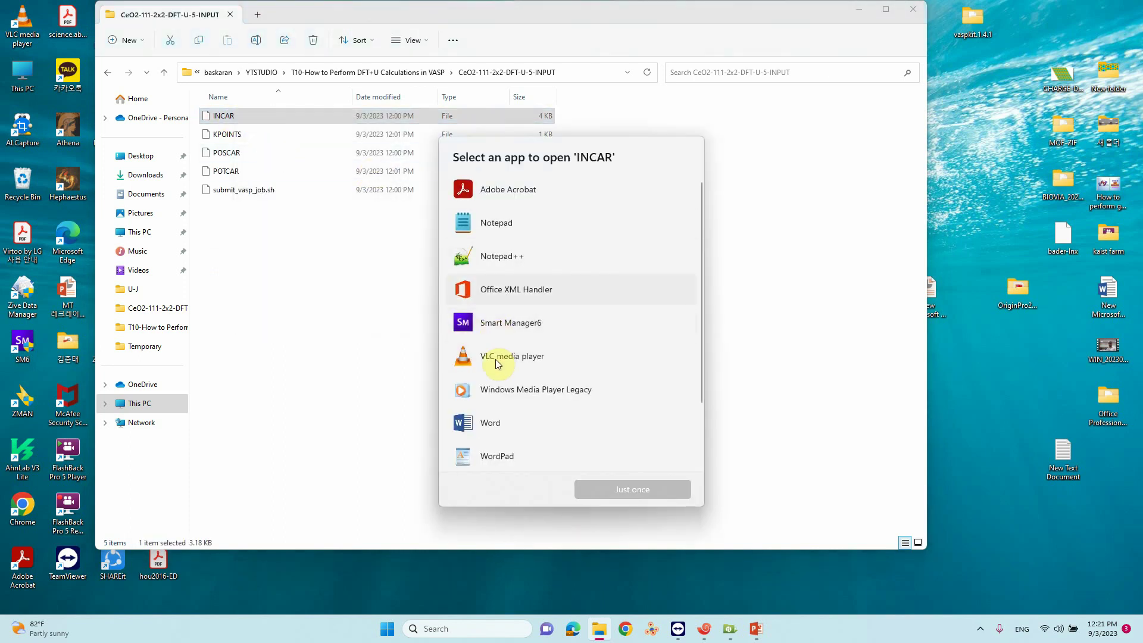
click(462, 254)
click(618, 489)
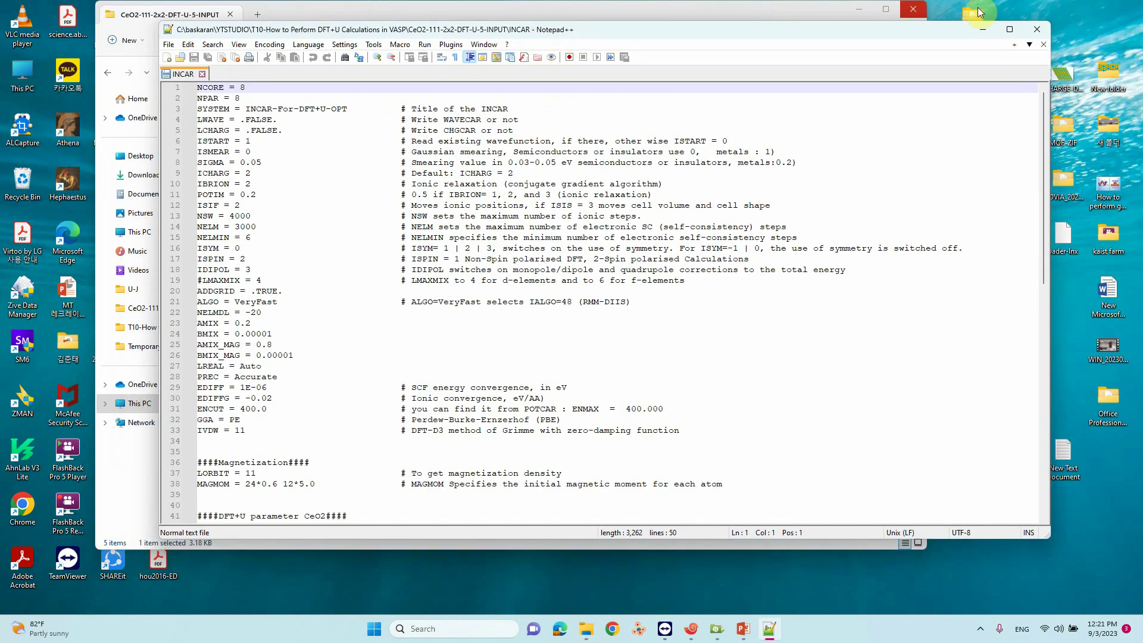
Maximize and zoom the INCAR, highlighting the IVDW = 11, ENCUT = 400.0 and LORBIT = 11 lines.
click(1011, 28)
scroll(128, 288, up, 8)
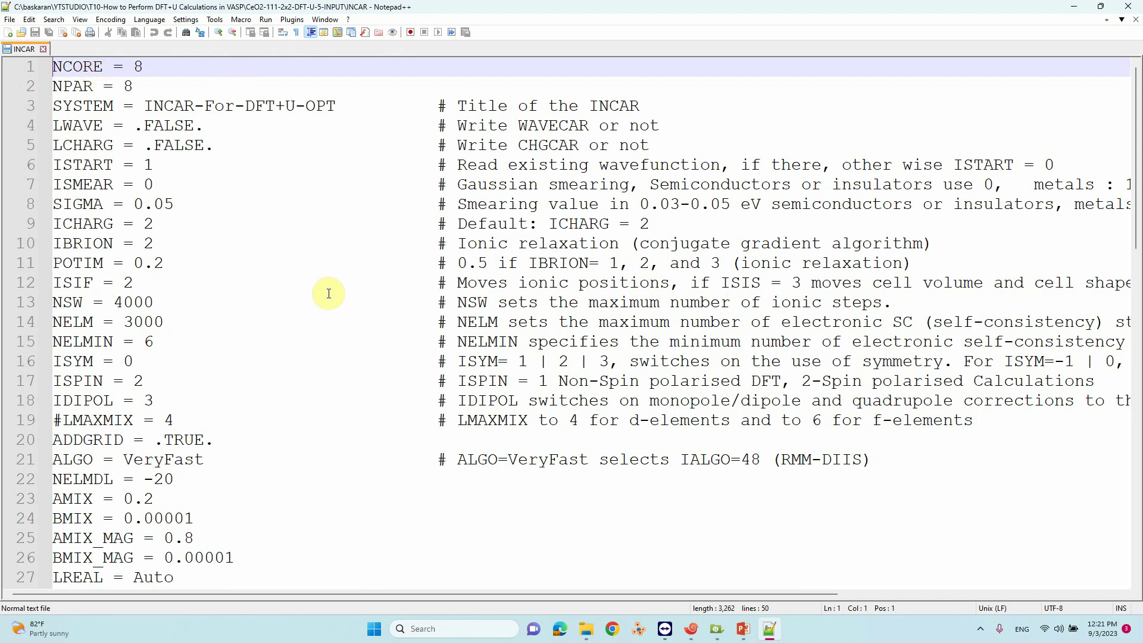
scroll(328, 293, down, 4)
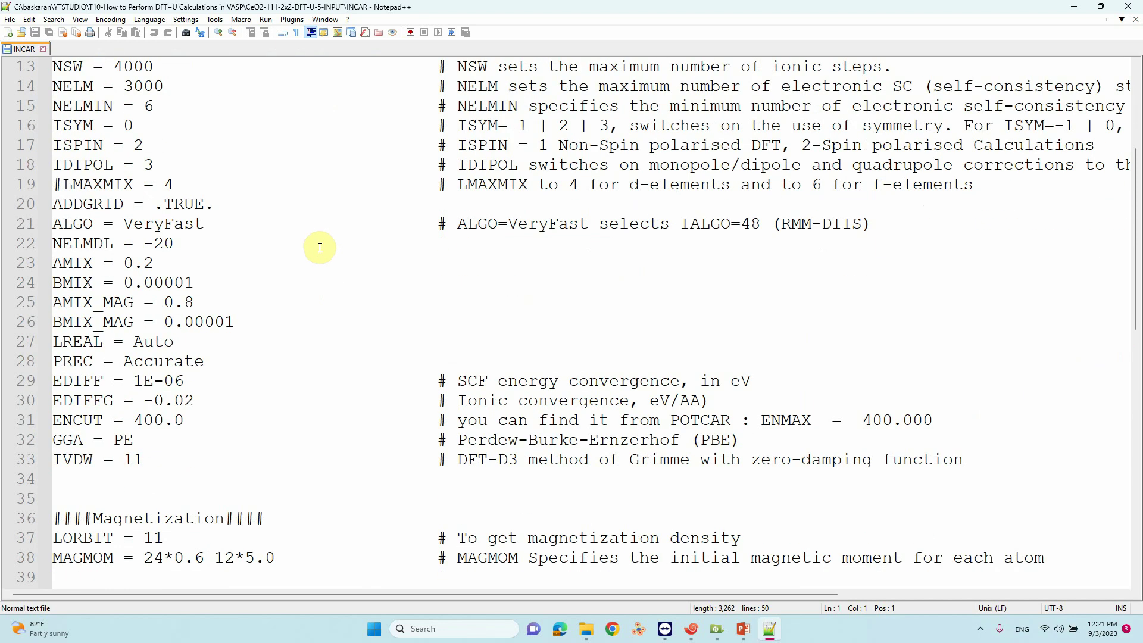
click(72, 459)
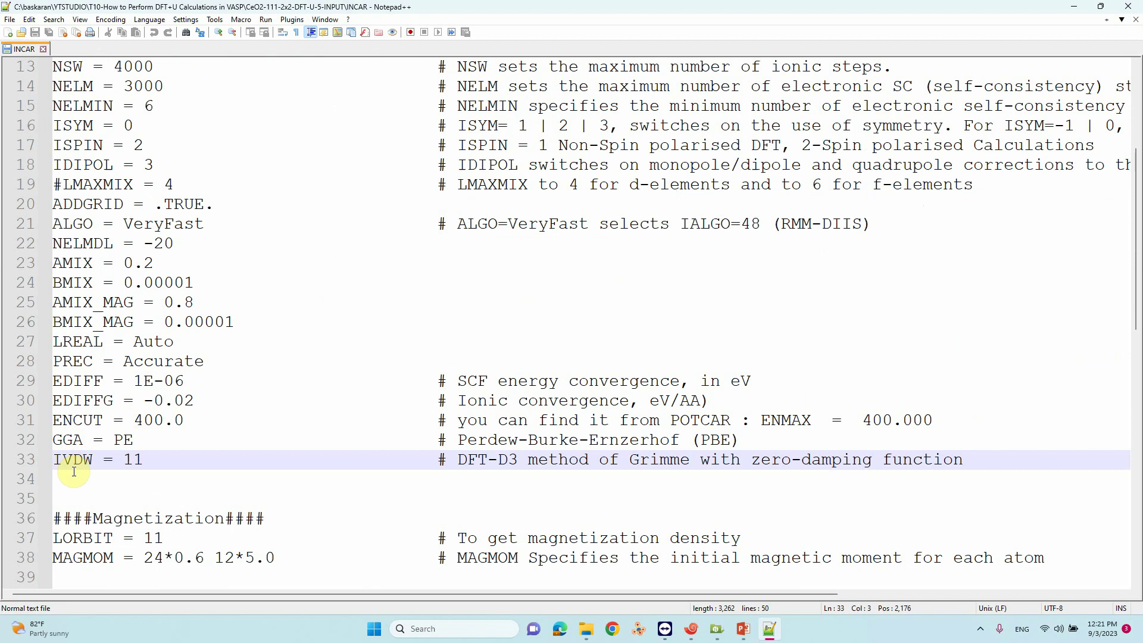
click(145, 420)
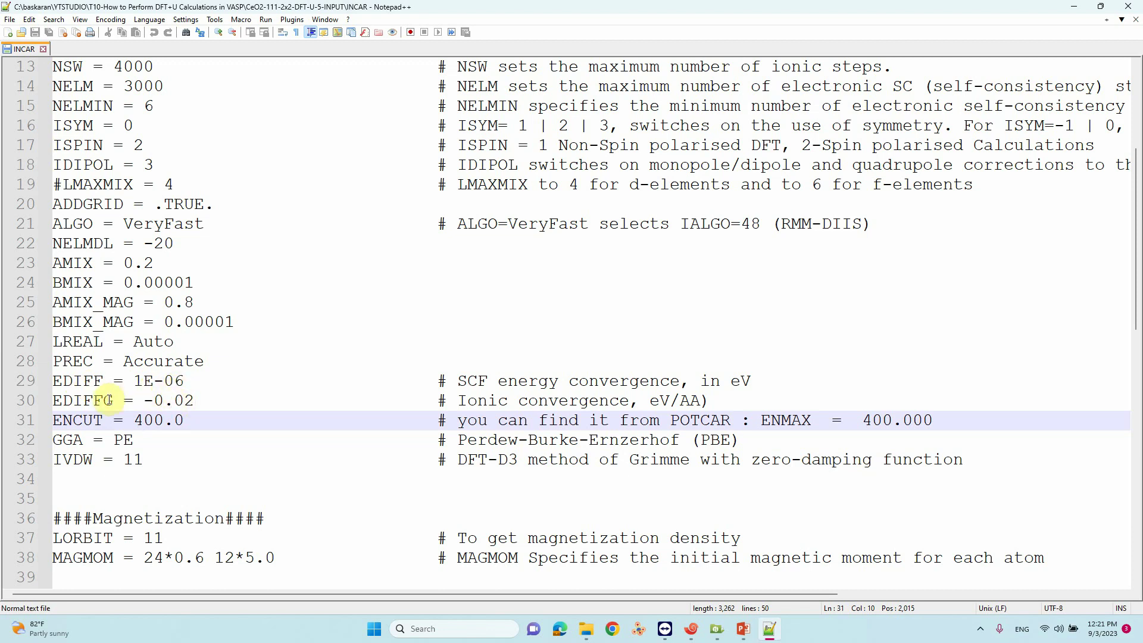
scroll(109, 400, down, 2)
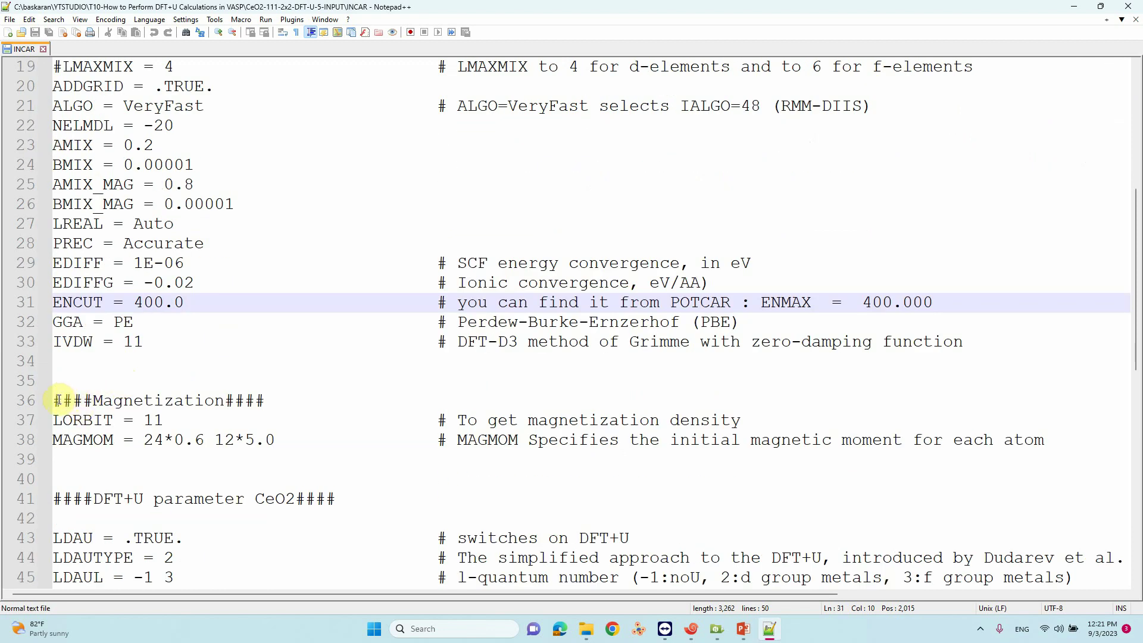
click(96, 421)
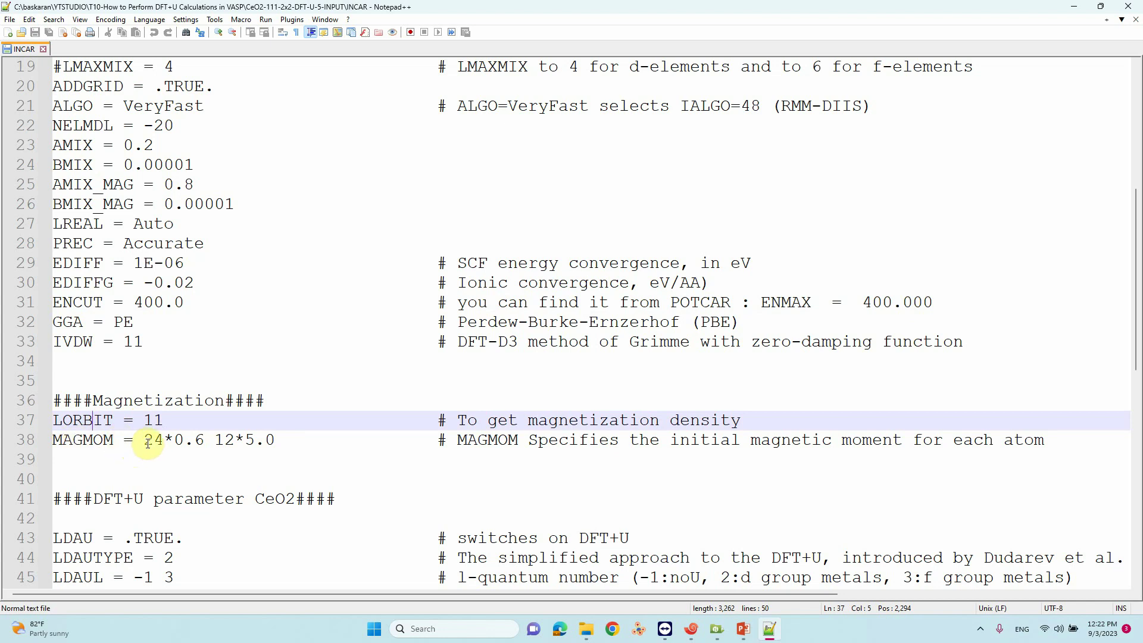
Highlight the MAGMOM values 24 and 0.6, then scroll to the LDAUU, LDAUJ and LMAXMIX lines.
drag(146, 441, 159, 441)
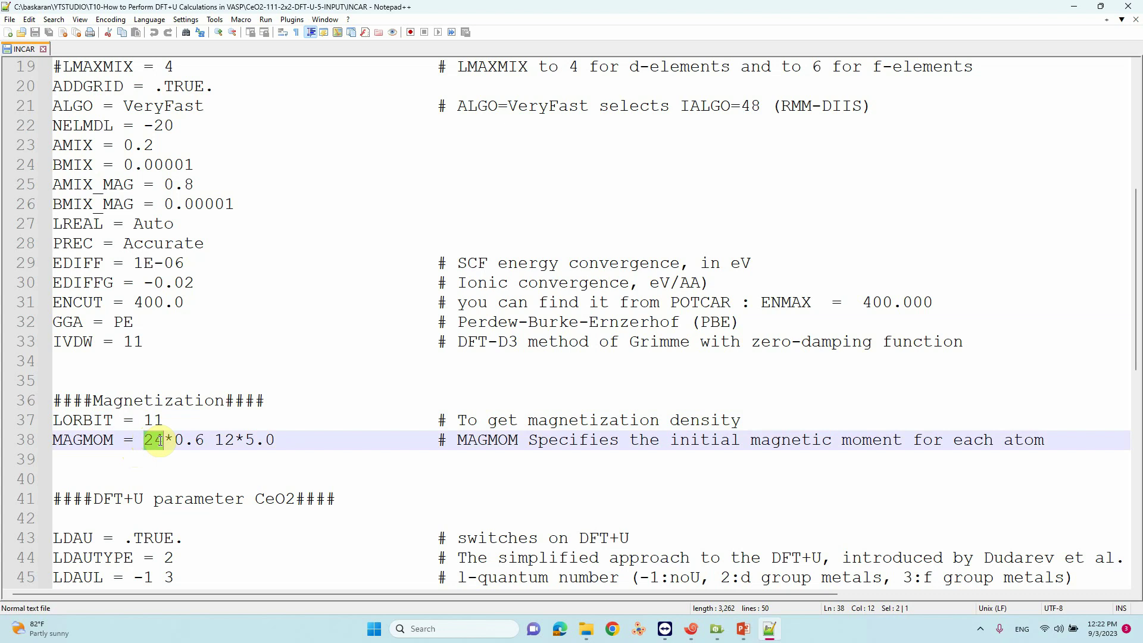
drag(174, 441, 275, 441)
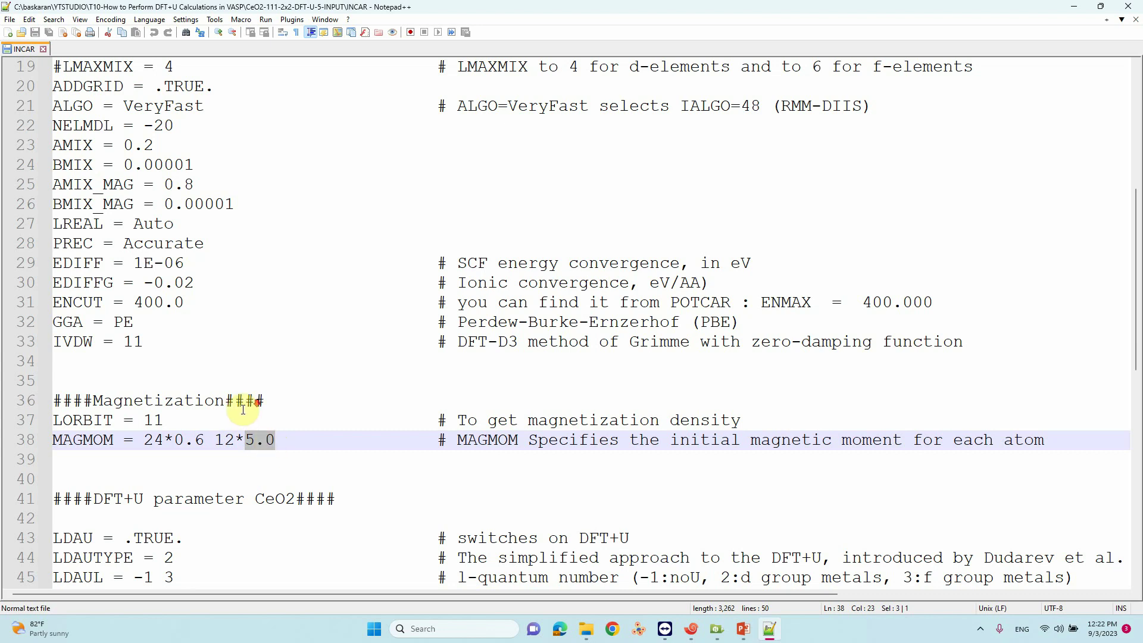
scroll(256, 398, down, 2)
scroll(256, 398, down, 2)
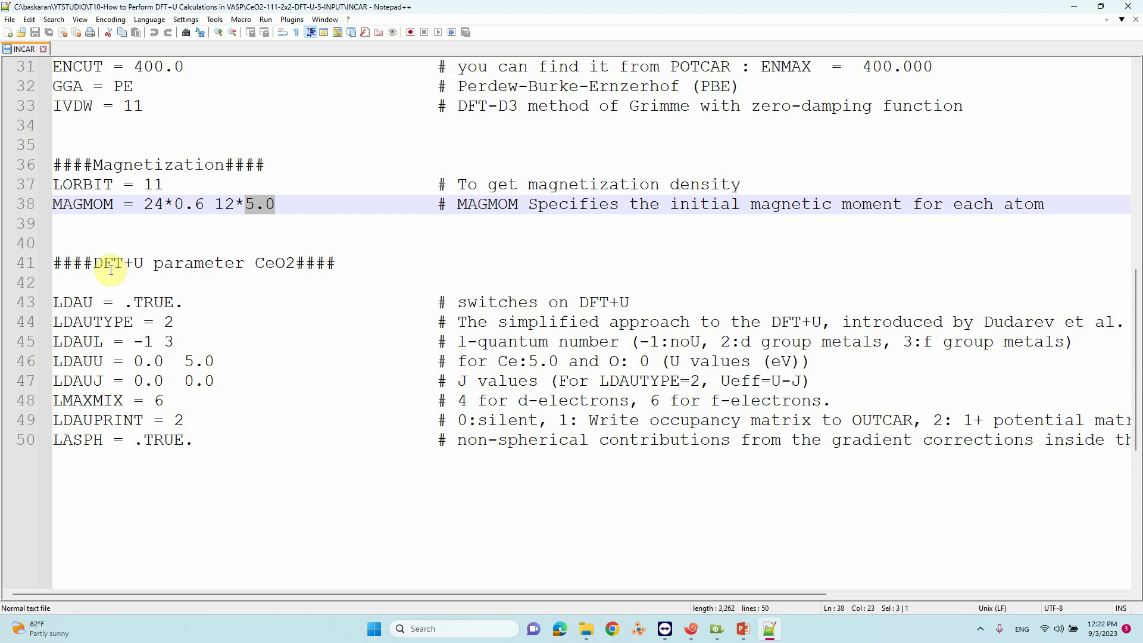
click(55, 303)
drag(55, 303, 191, 303)
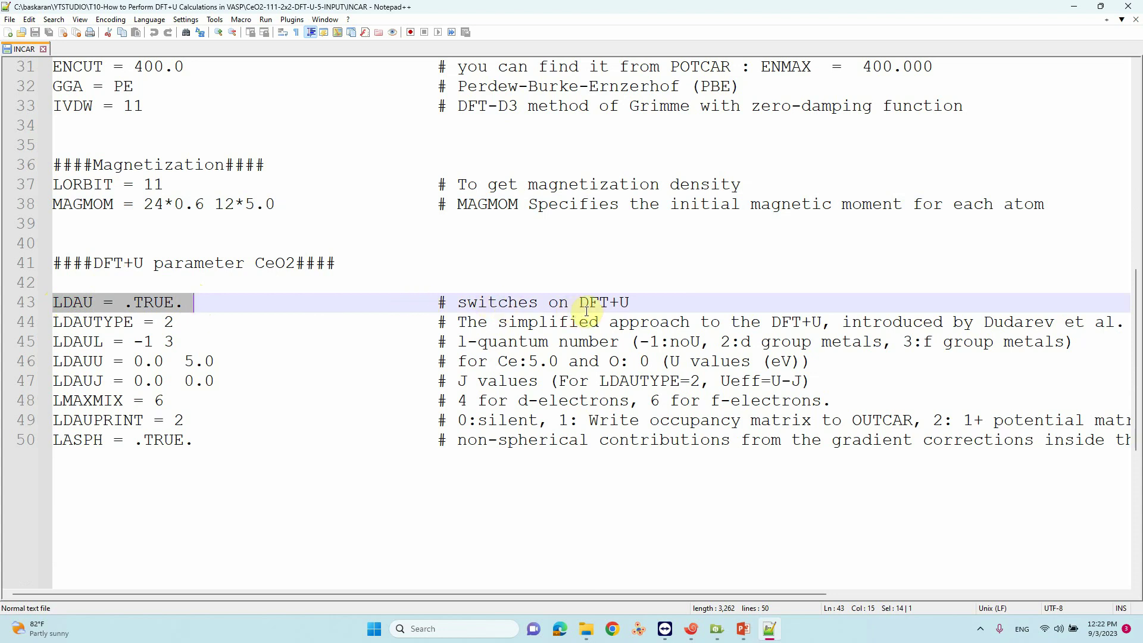
drag(55, 321, 171, 323)
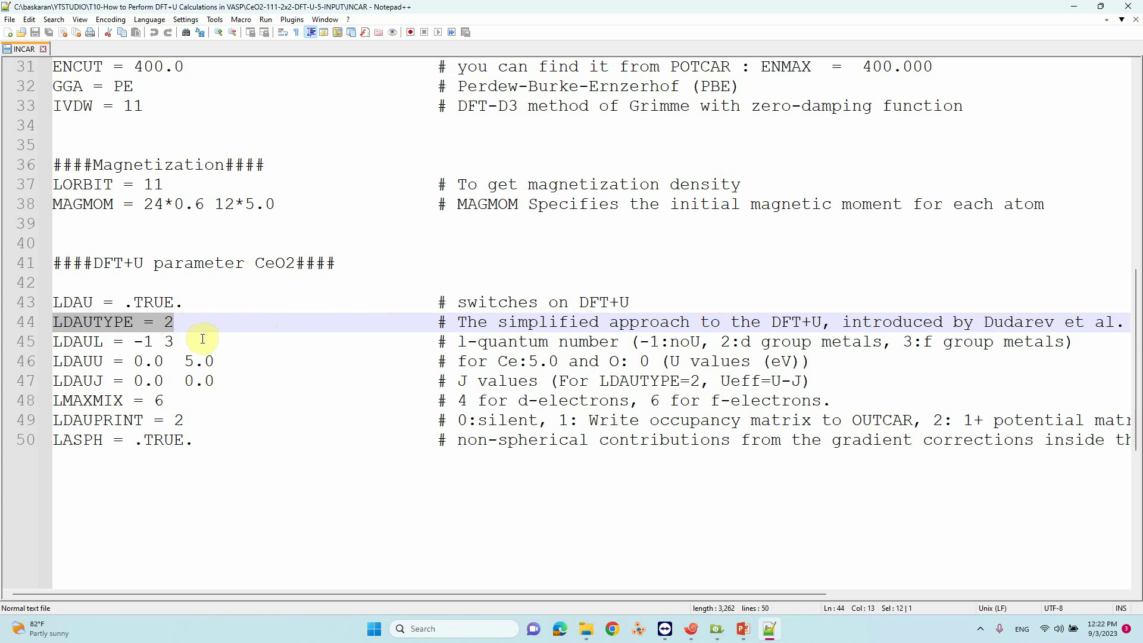
click(528, 323)
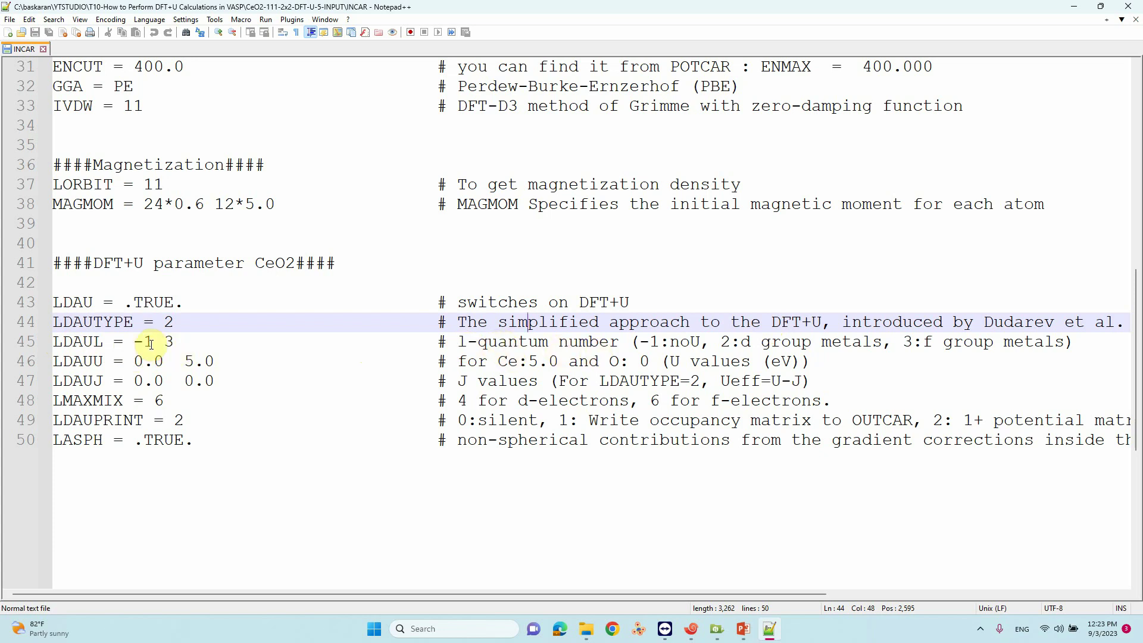
Open POSCAR from the input folder to check its 24 O and 12 Ce atom order.
drag(191, 12, 409, 46)
double_click(226, 153)
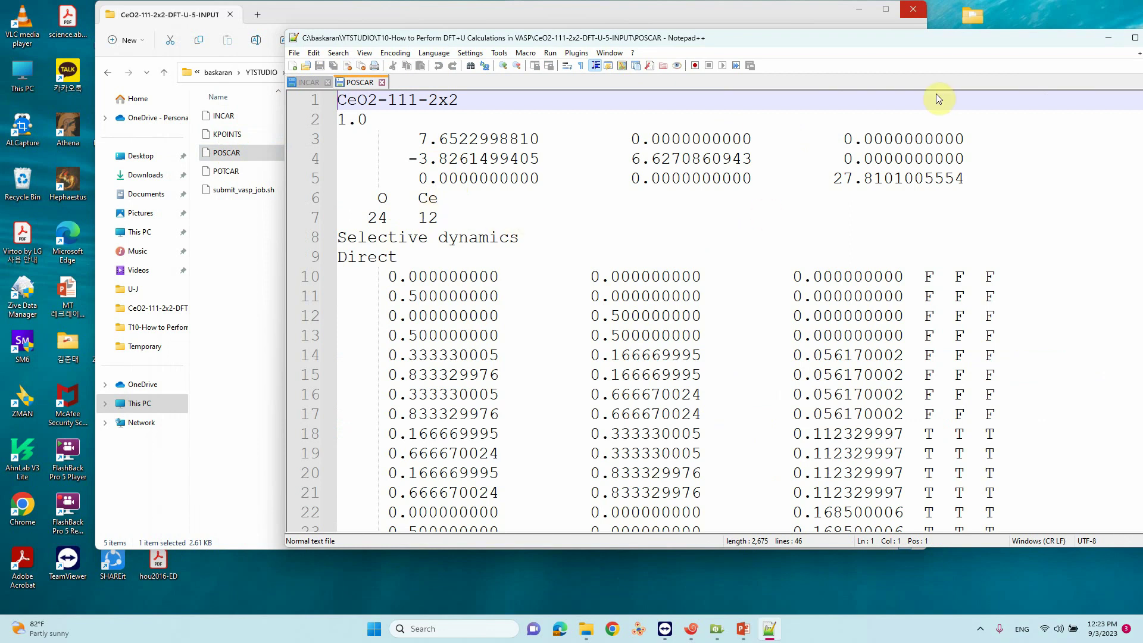
drag(938, 37, 800, 41)
Back in INCAR, highlight the LDAUL values -1 for O and 3 for Ce, then maximize.
click(169, 89)
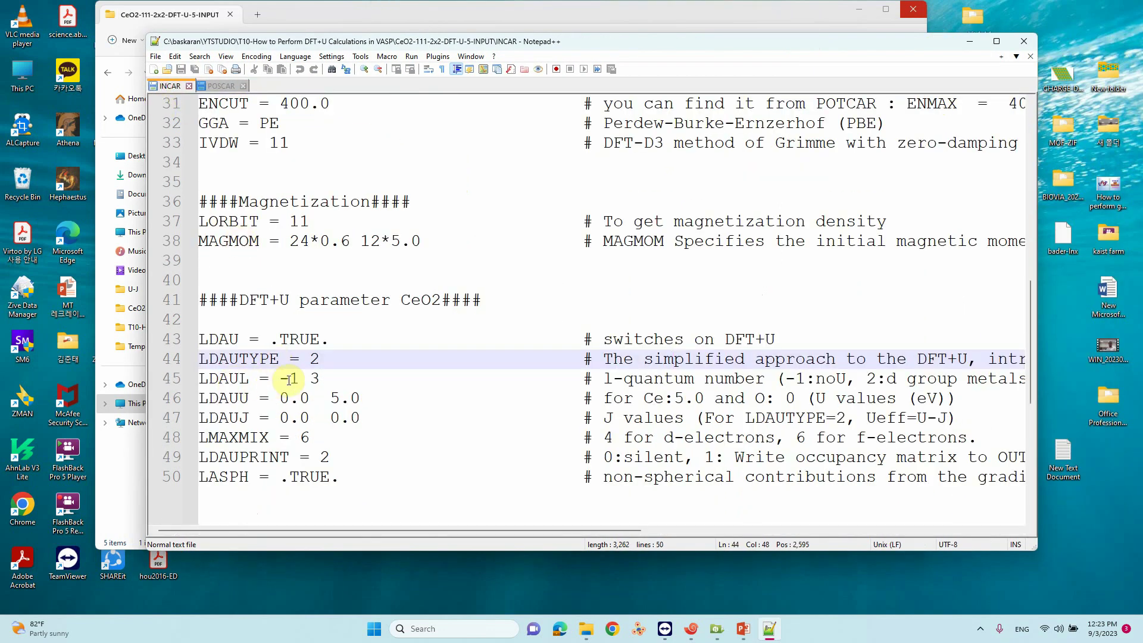
drag(278, 379, 296, 378)
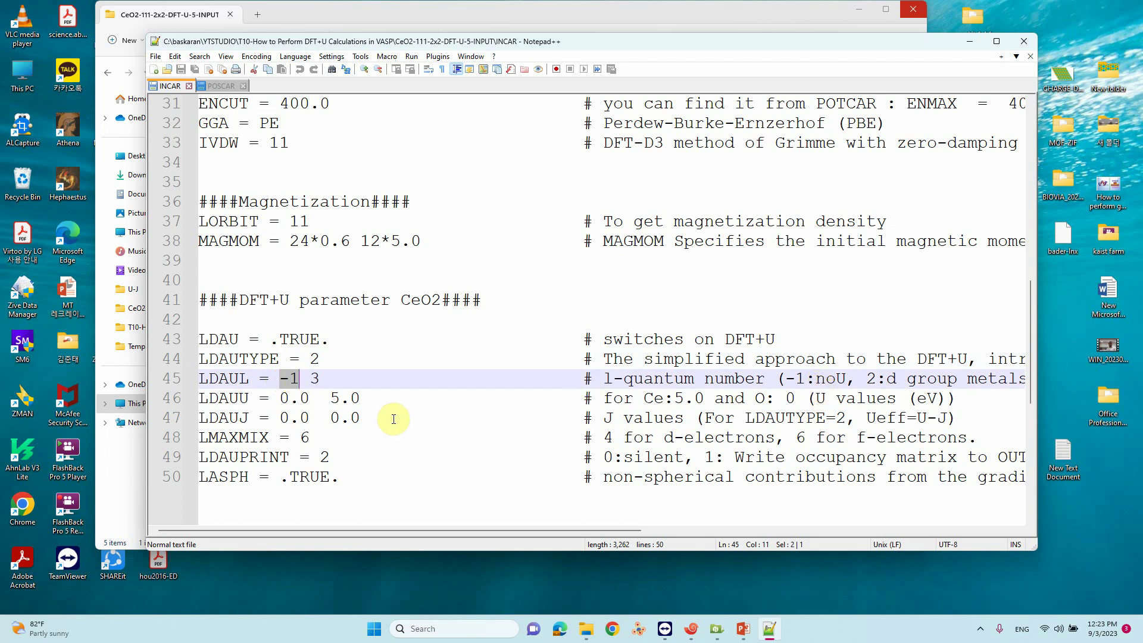
click(313, 379)
drag(312, 379, 316, 381)
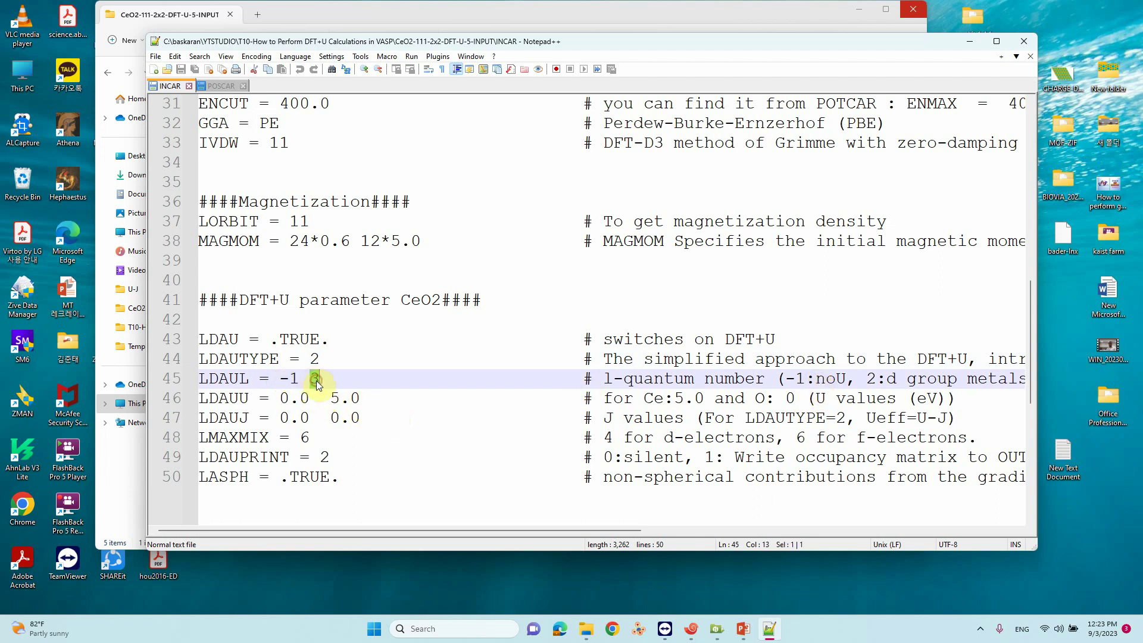
click(991, 43)
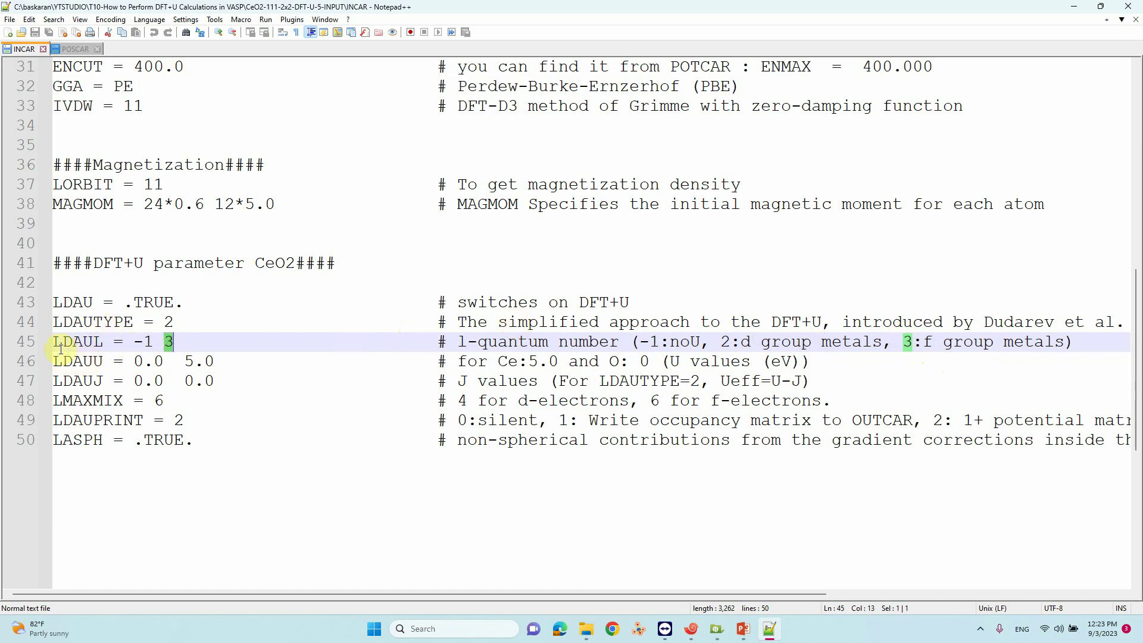
drag(53, 341, 218, 358)
click(89, 360)
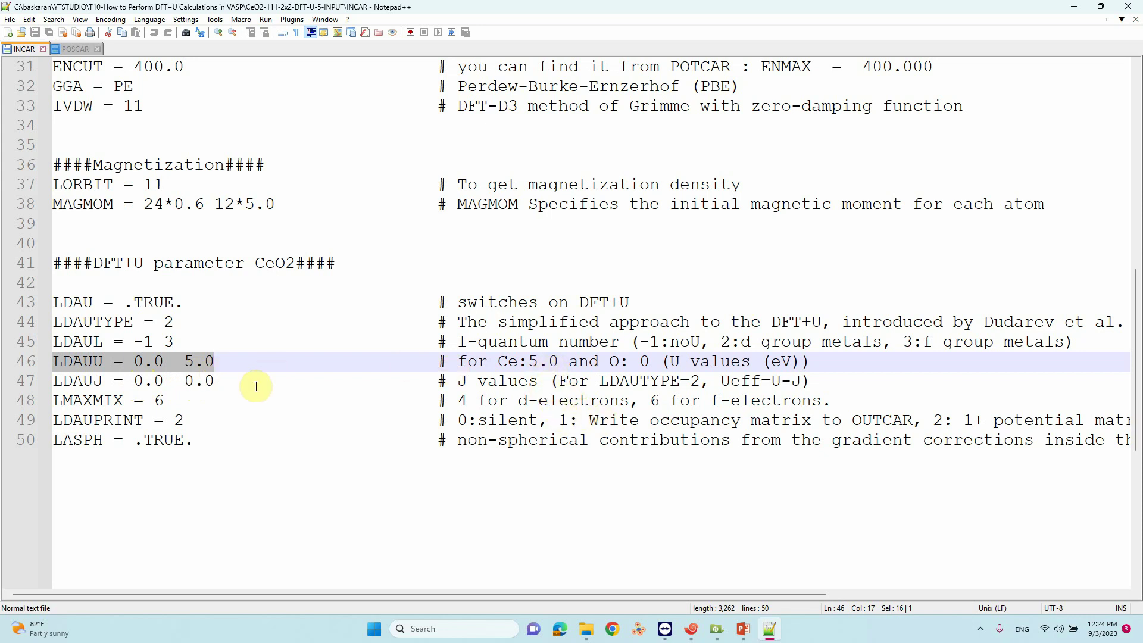
click(204, 381)
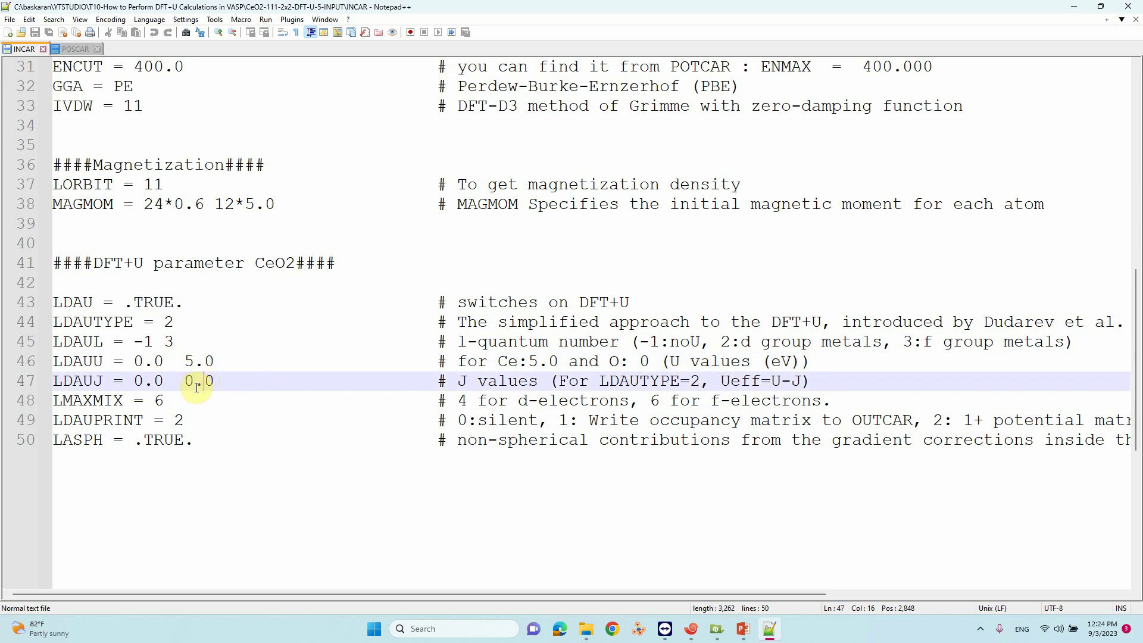
double_click(190, 361)
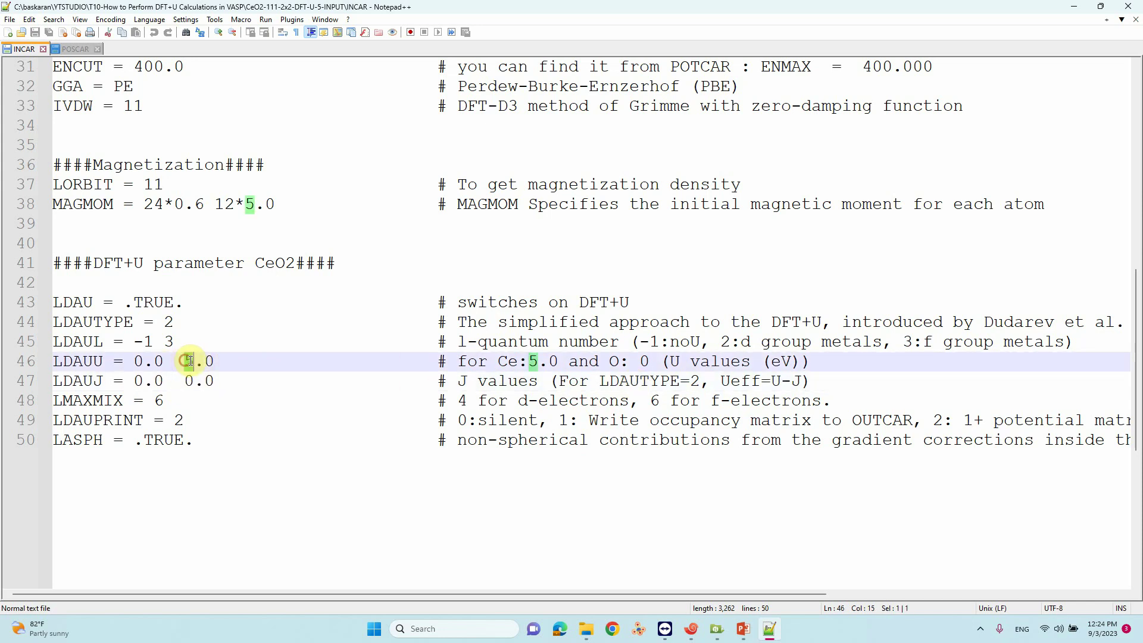
drag(190, 361, 213, 359)
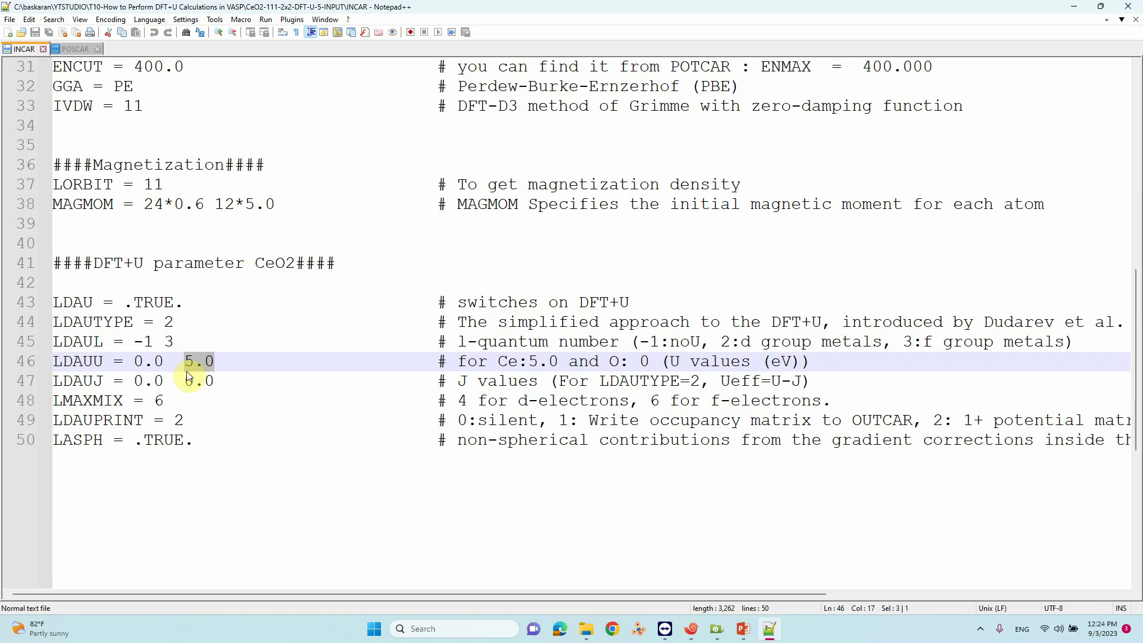
double_click(189, 361)
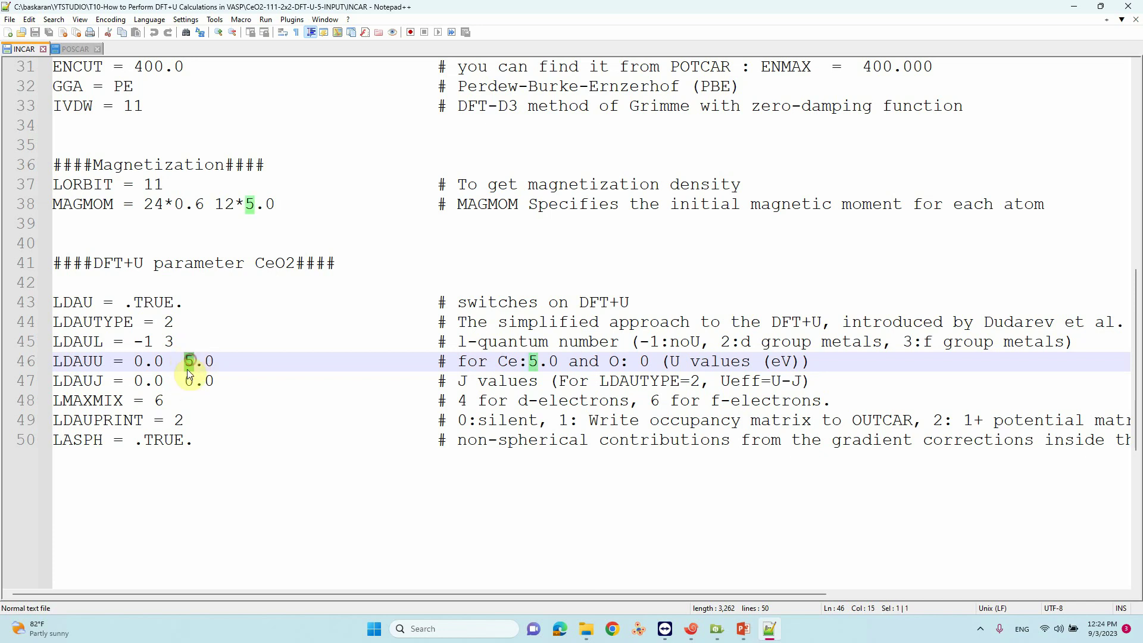
double_click(190, 381)
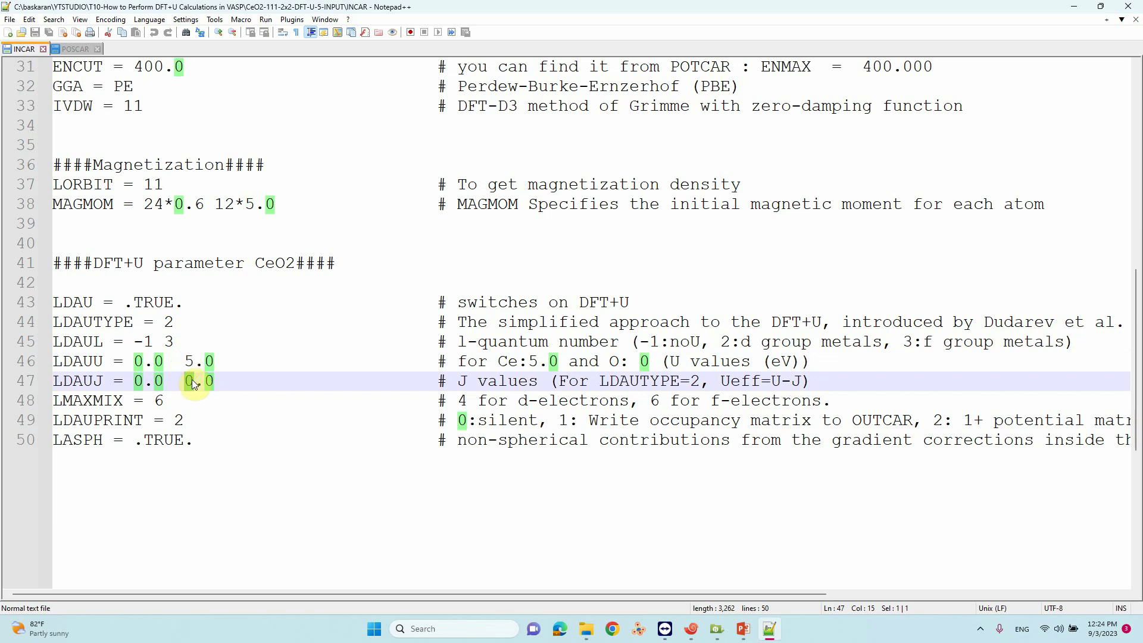
click(191, 381)
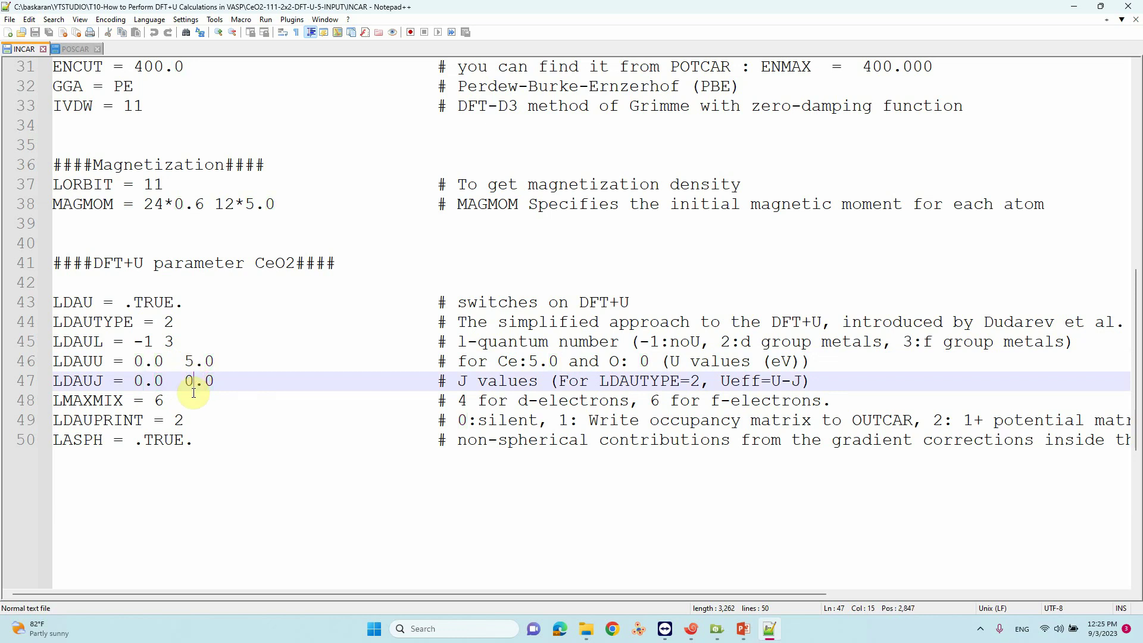
double_click(188, 361)
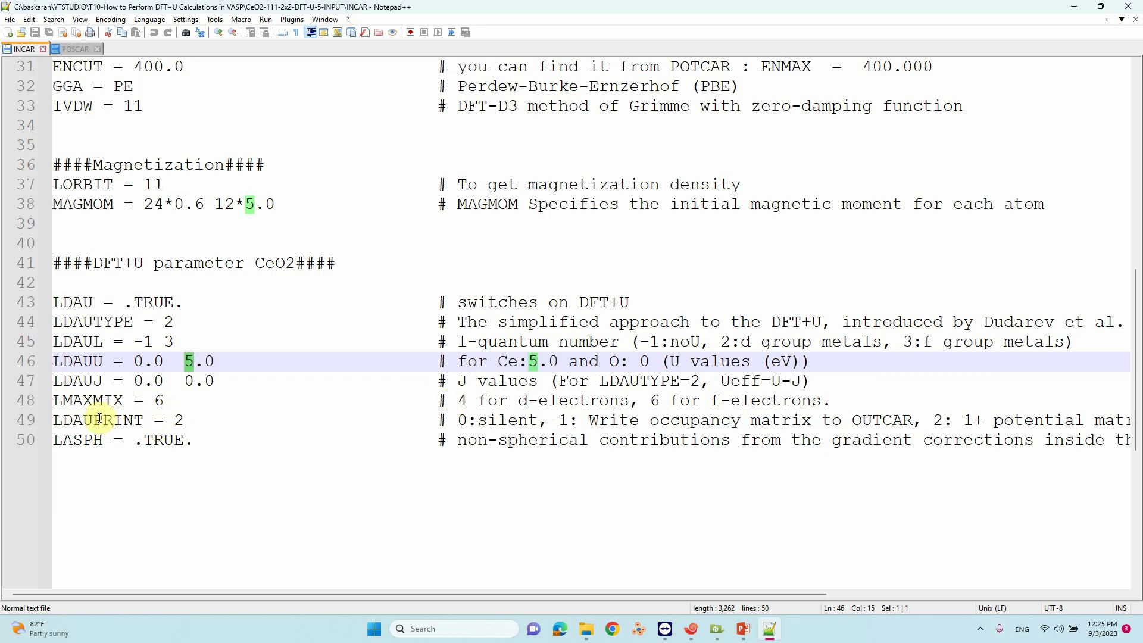
drag(52, 421, 190, 421)
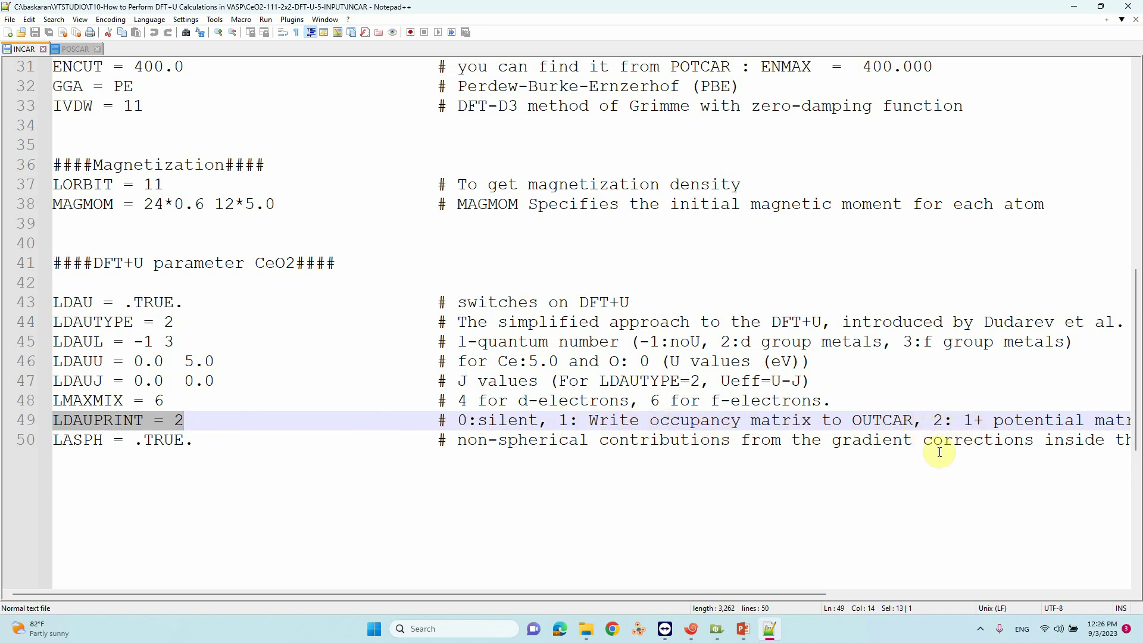
scroll(934, 467, down, 2)
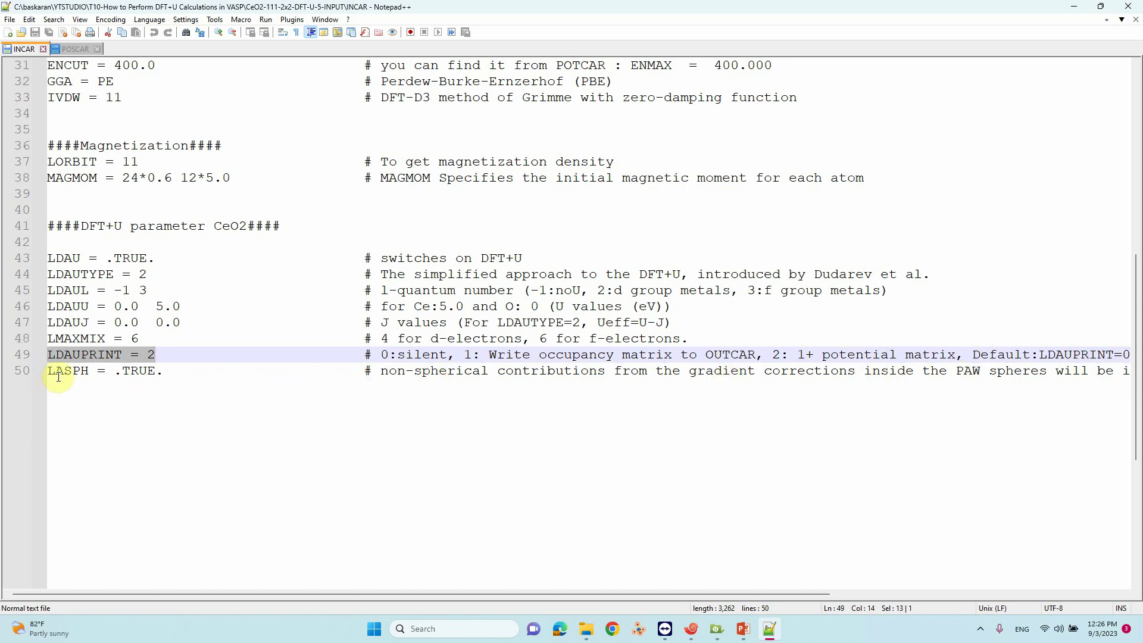
click(50, 372)
drag(50, 372, 165, 367)
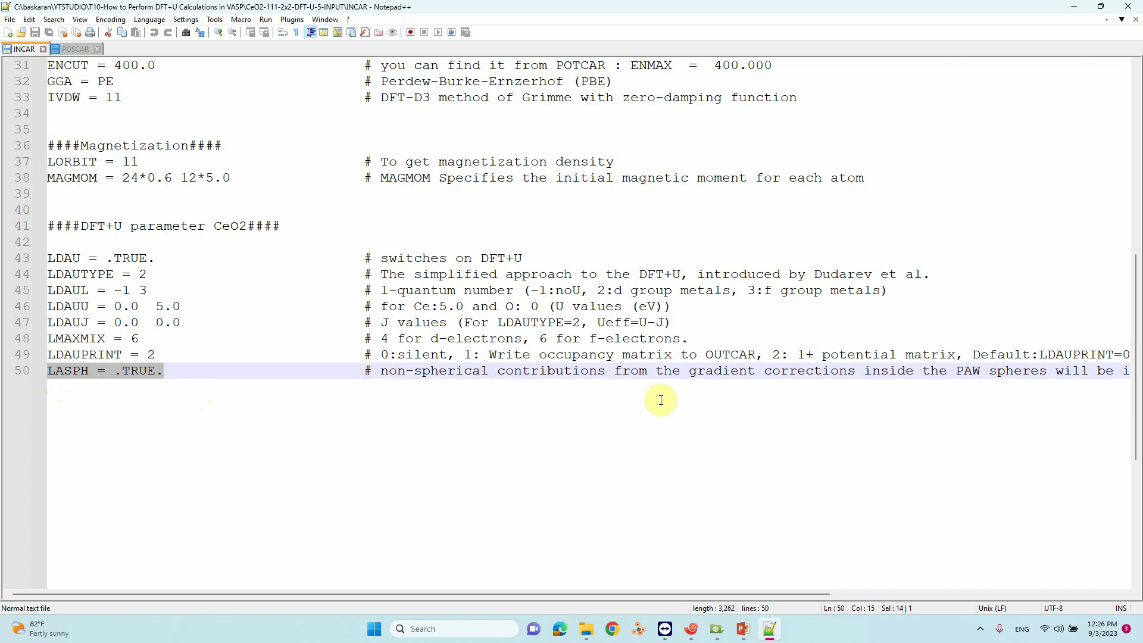
key(ctrl+minus)
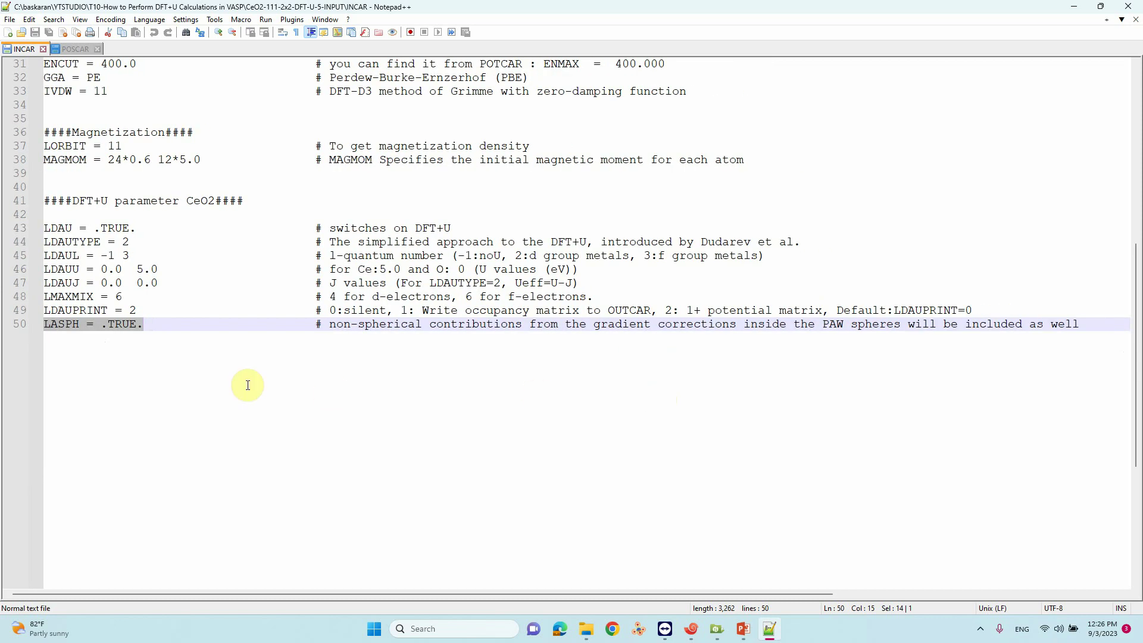
key(ctrl+plus)
key(ctrl+plus)
key(ctrl+plus)
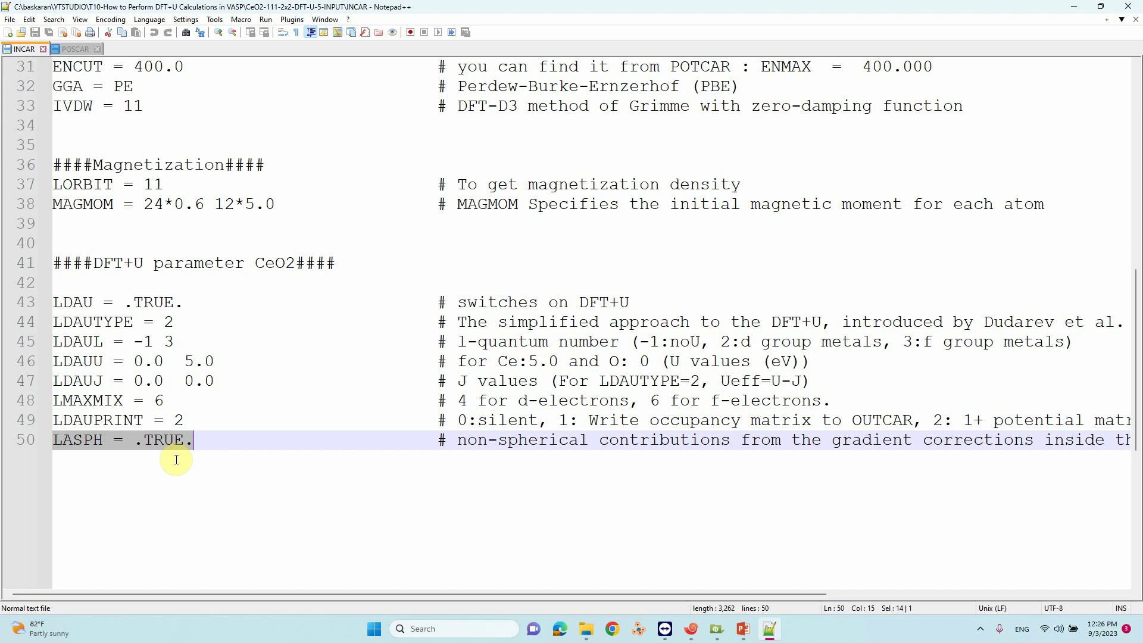
Select INCAR lines 43–50 containing the DFT+U parameters, then scroll back to the top.
click(55, 305)
drag(55, 304, 628, 451)
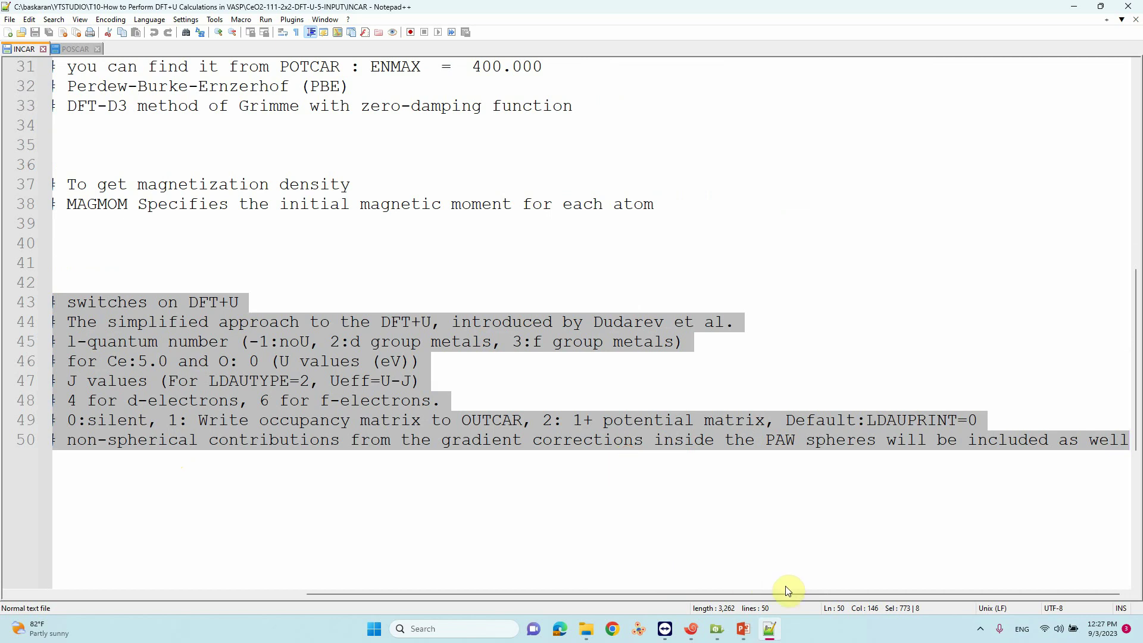
drag(783, 594, 414, 593)
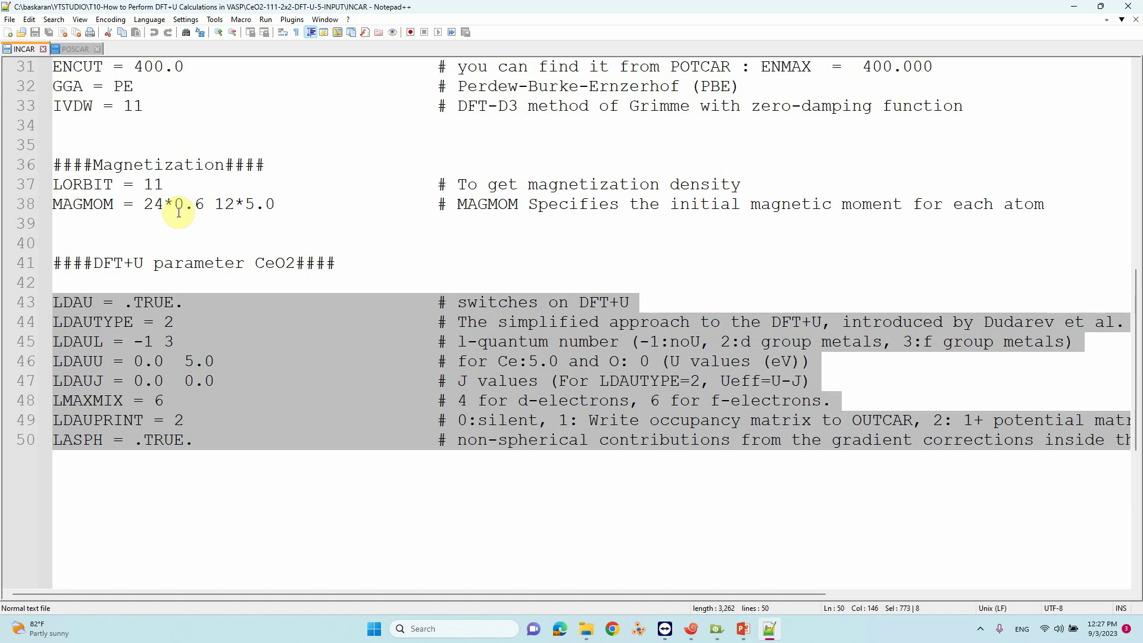
scroll(204, 178, up, 10)
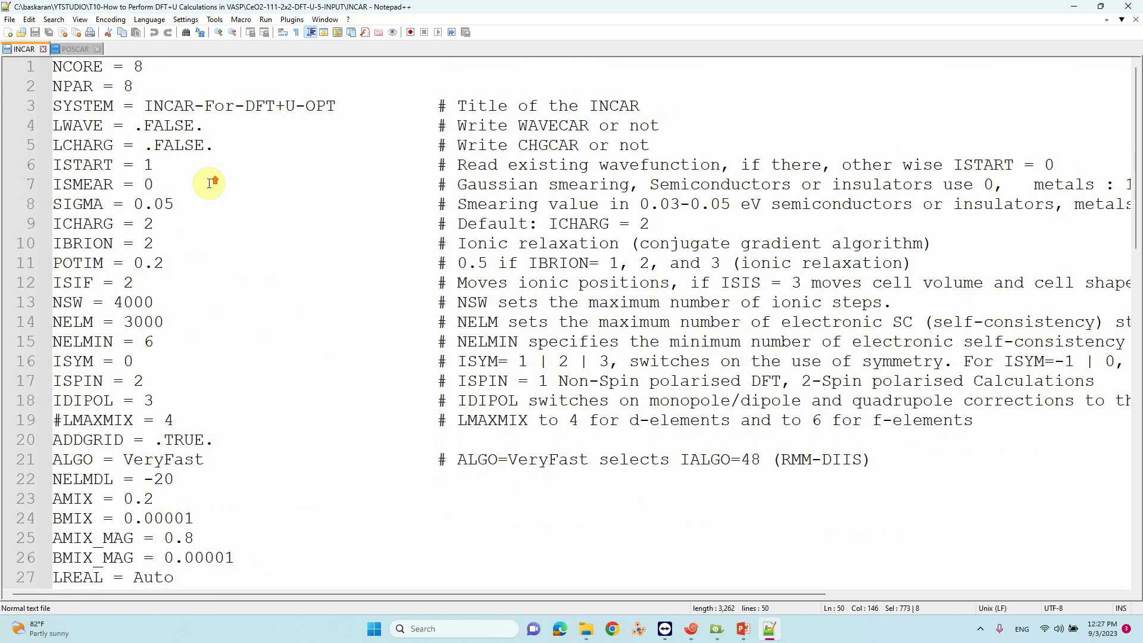
Switch to the POSCAR tab and restore Notepad++ from full screen.
click(80, 49)
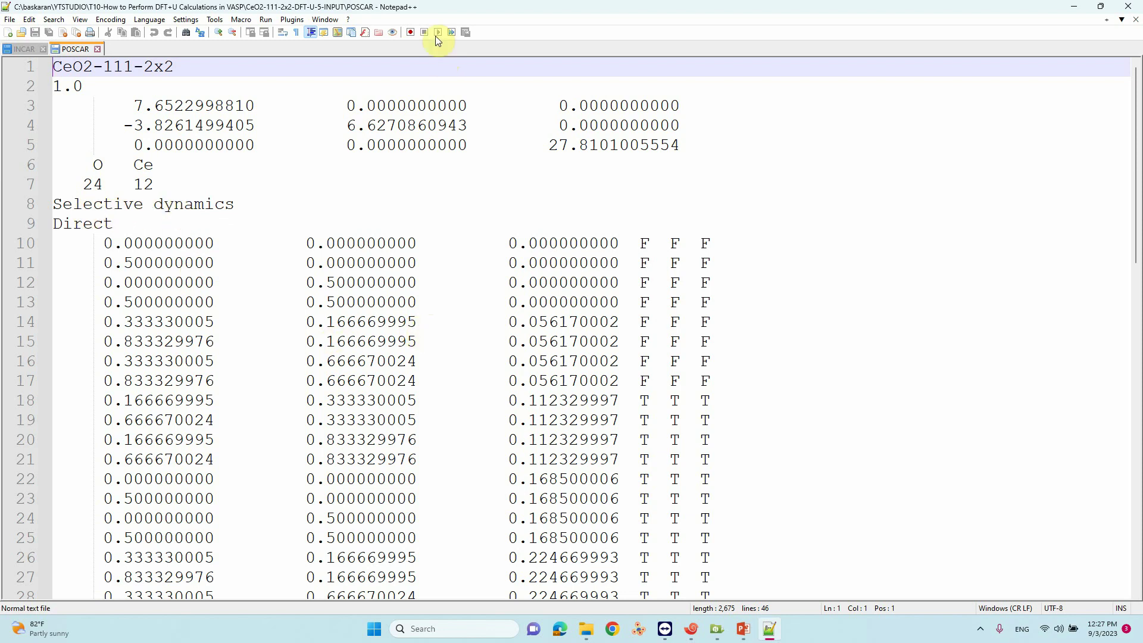
double_click(434, 7)
Drag POSCAR from the input folder into VESTA to load the CeO2 slab structure.
click(633, 603)
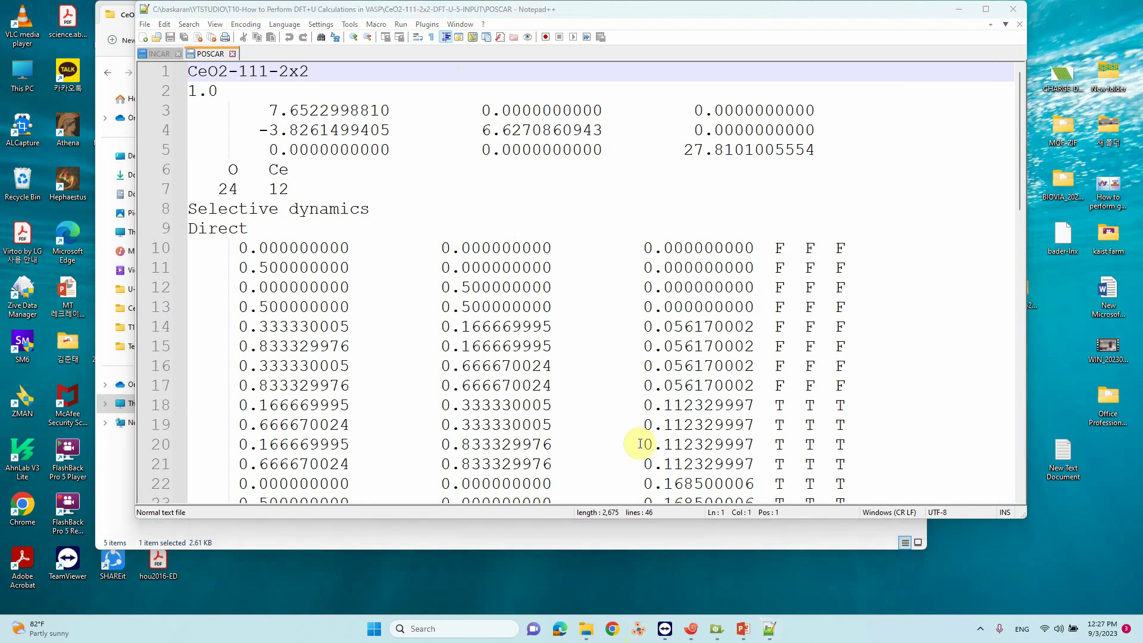
drag(452, 11, 845, 59)
click(811, 606)
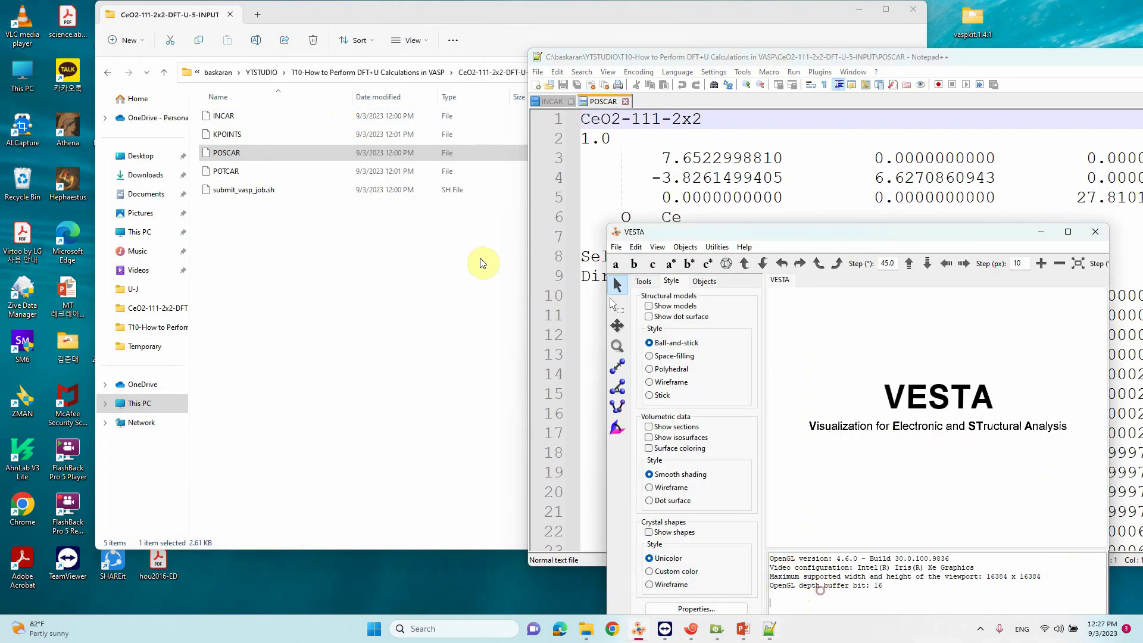
drag(227, 152, 779, 395)
drag(933, 231, 621, 180)
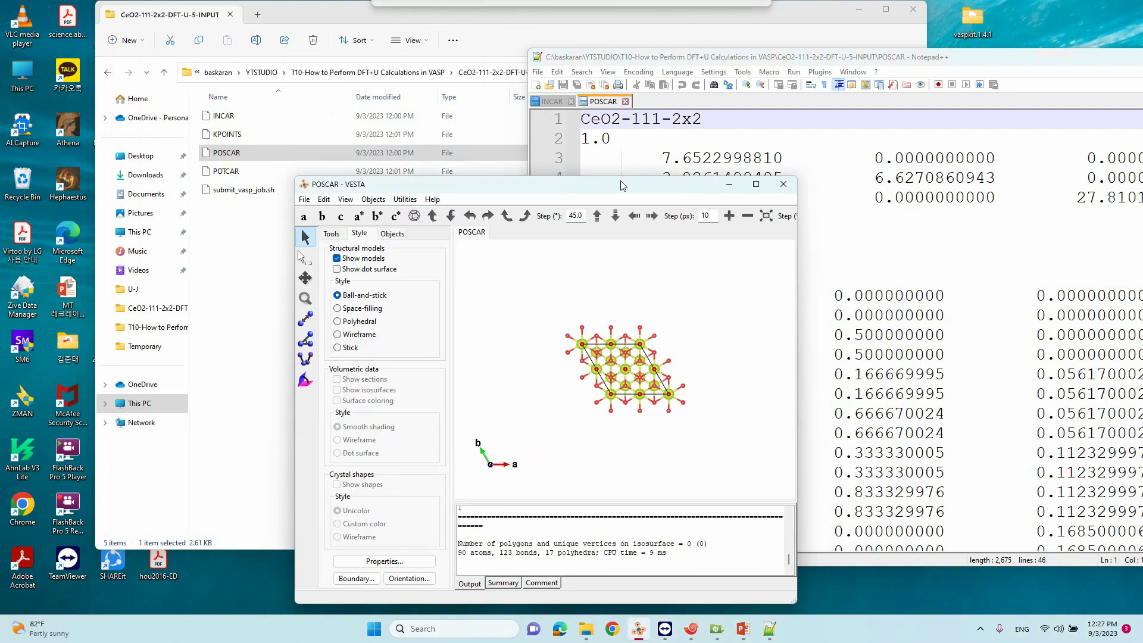
Enlarge VESTA and rotate the 90-atom slab to see its layers and vacuum region.
drag(631, 268, 634, 389)
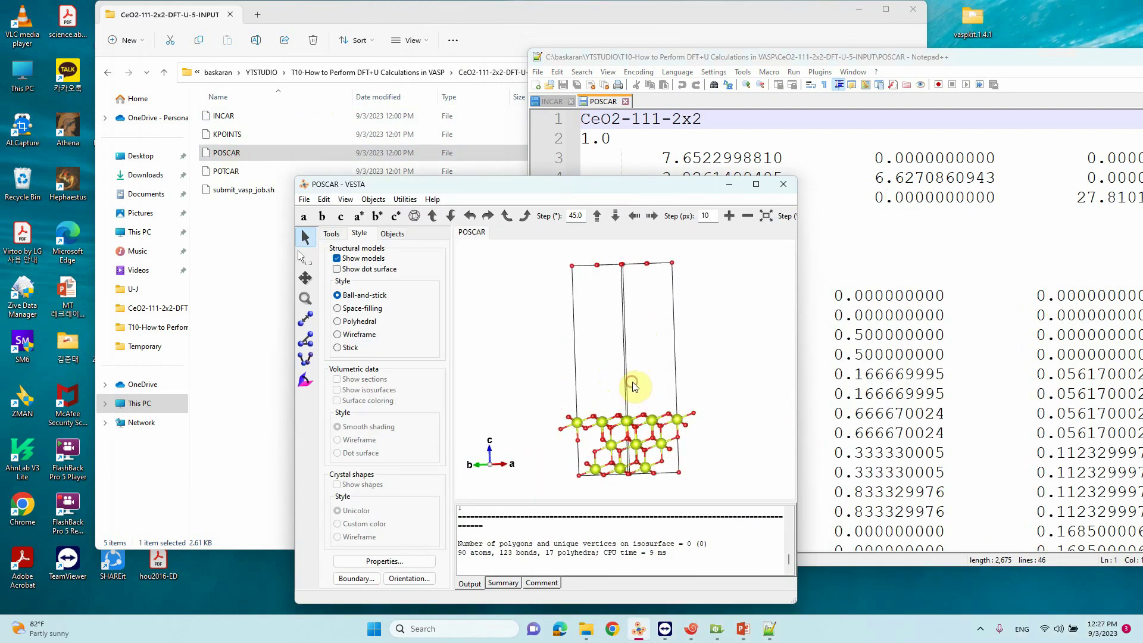
scroll(569, 394, up, 2)
drag(655, 184, 481, 83)
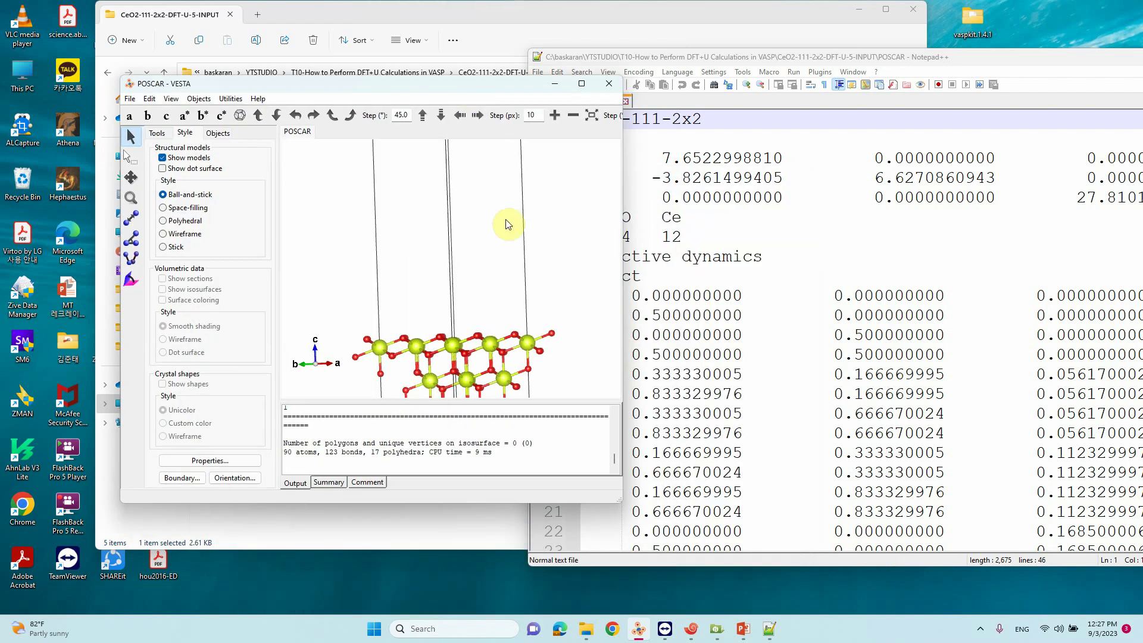
drag(663, 578, 685, 612)
drag(476, 250, 484, 312)
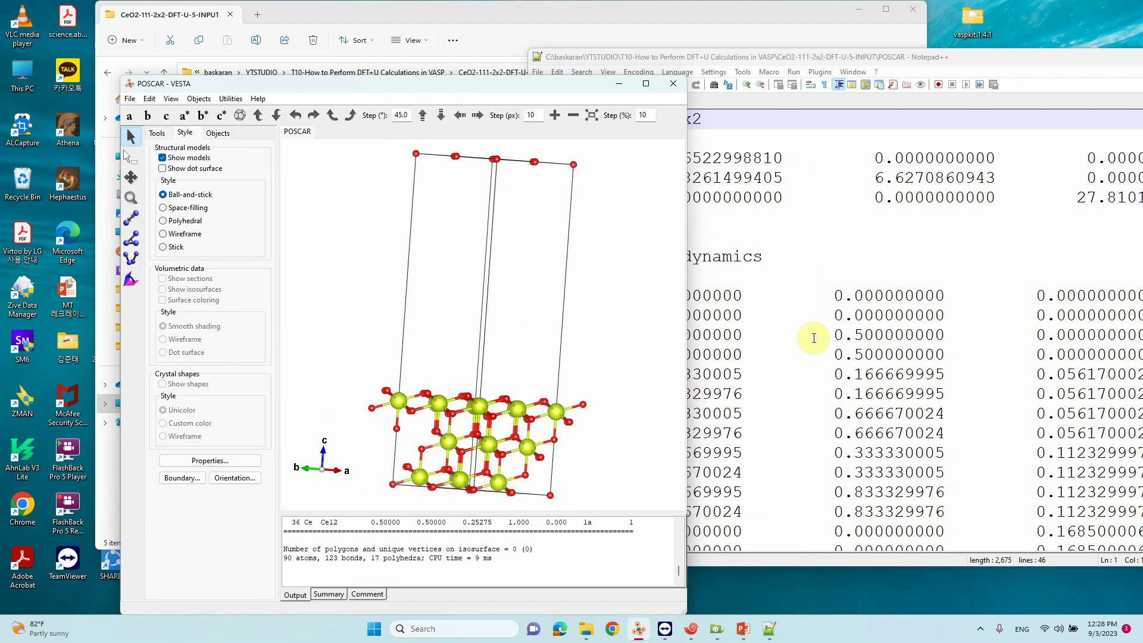
drag(841, 57, 398, 39)
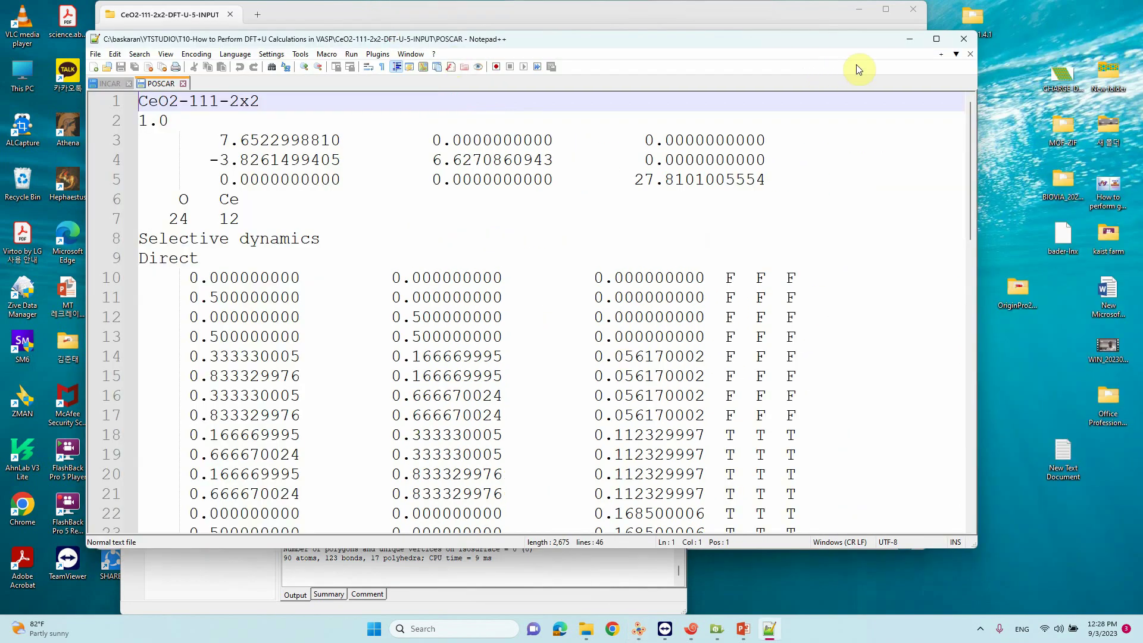
Maximize POSCAR and highlight Selective dynamics plus the F F F rows on lines 10–17 and 34–37.
click(936, 38)
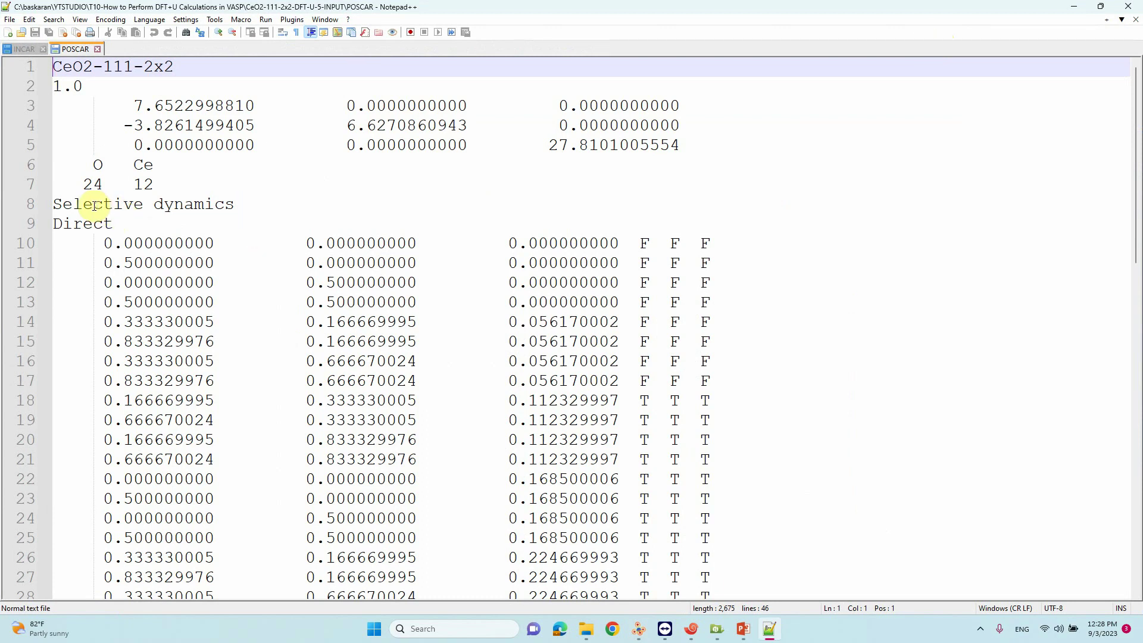
drag(53, 204, 233, 207)
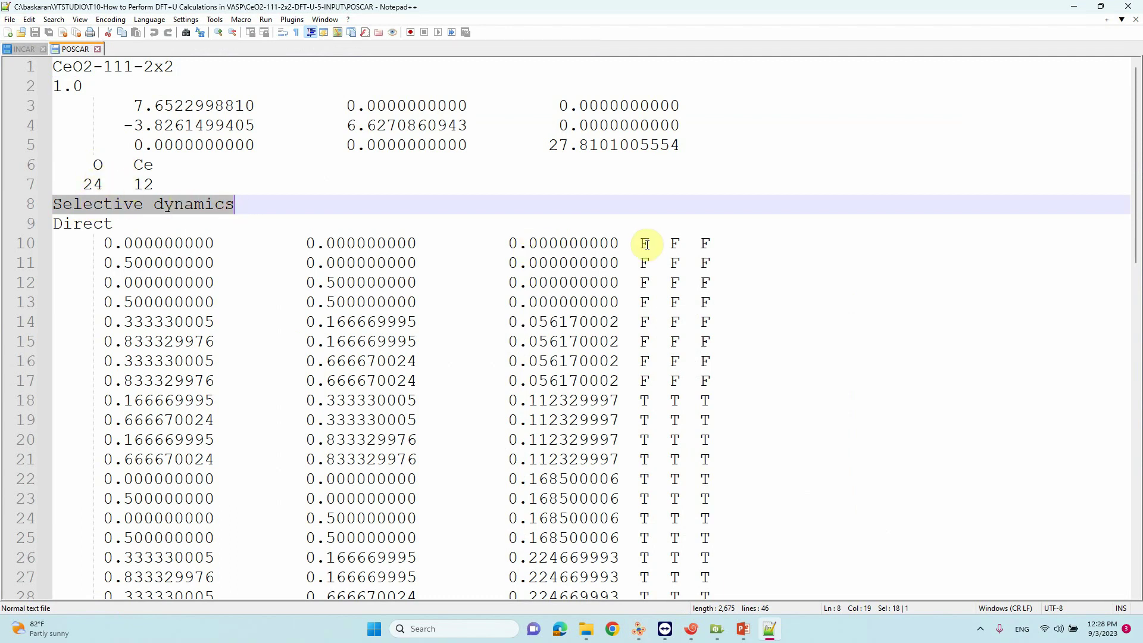
drag(619, 241, 717, 376)
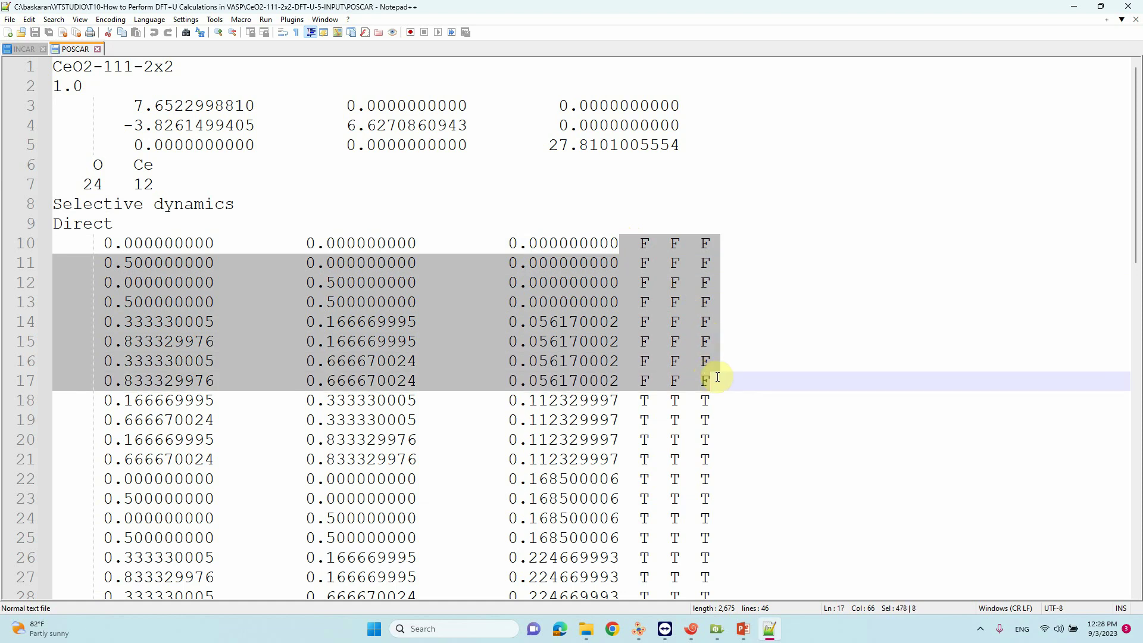
scroll(717, 377, down, 3)
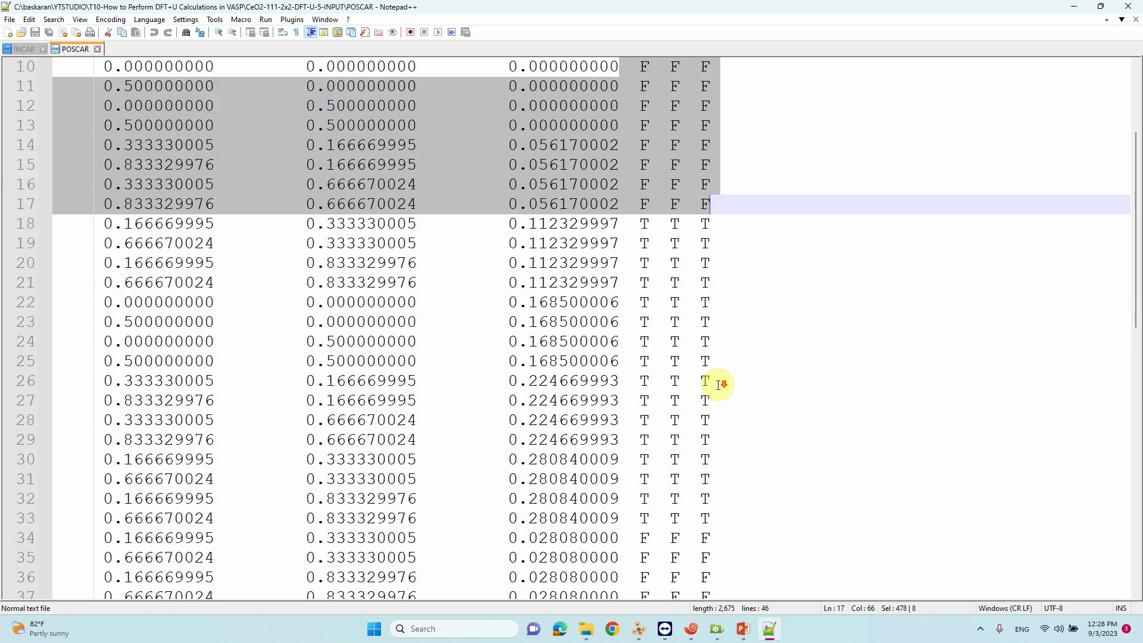
scroll(644, 219, down, 5)
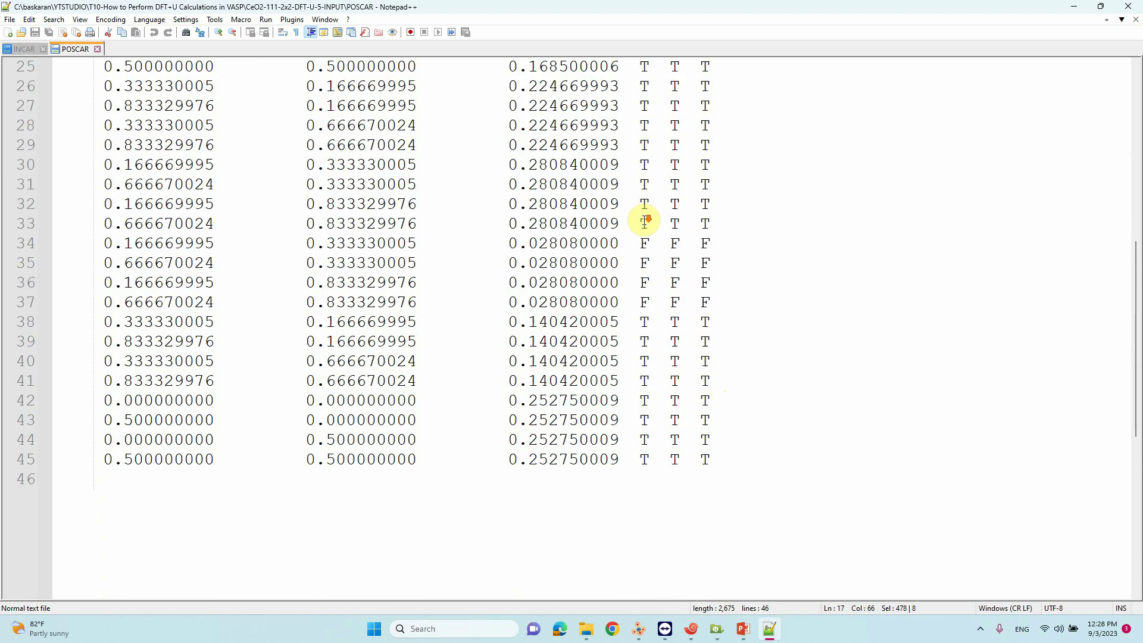
drag(619, 260, 714, 306)
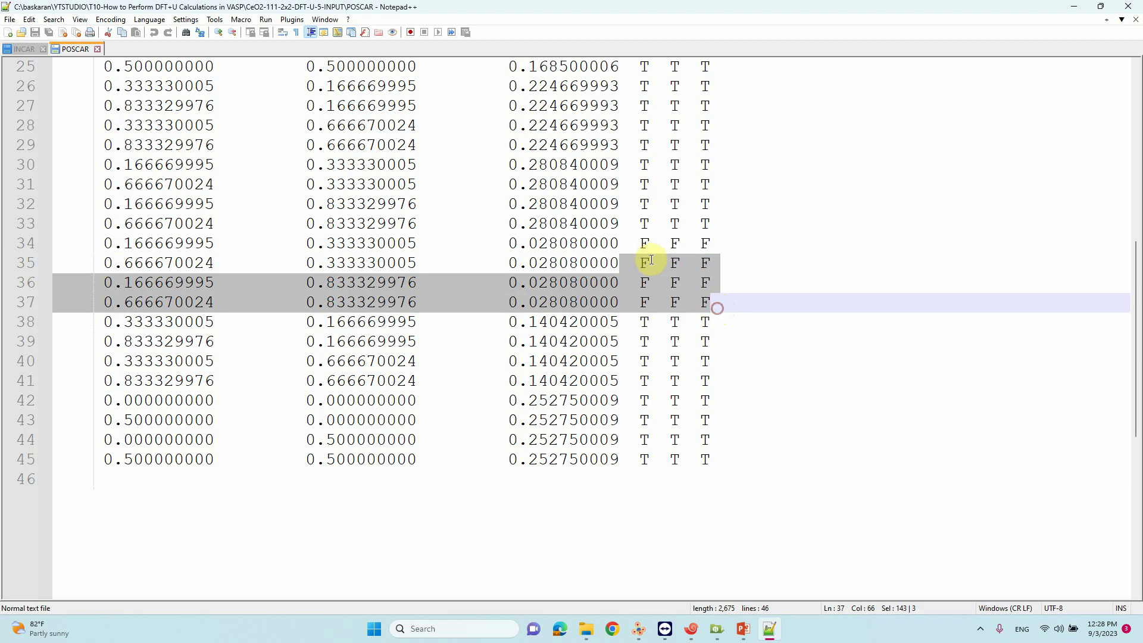
drag(623, 241, 710, 294)
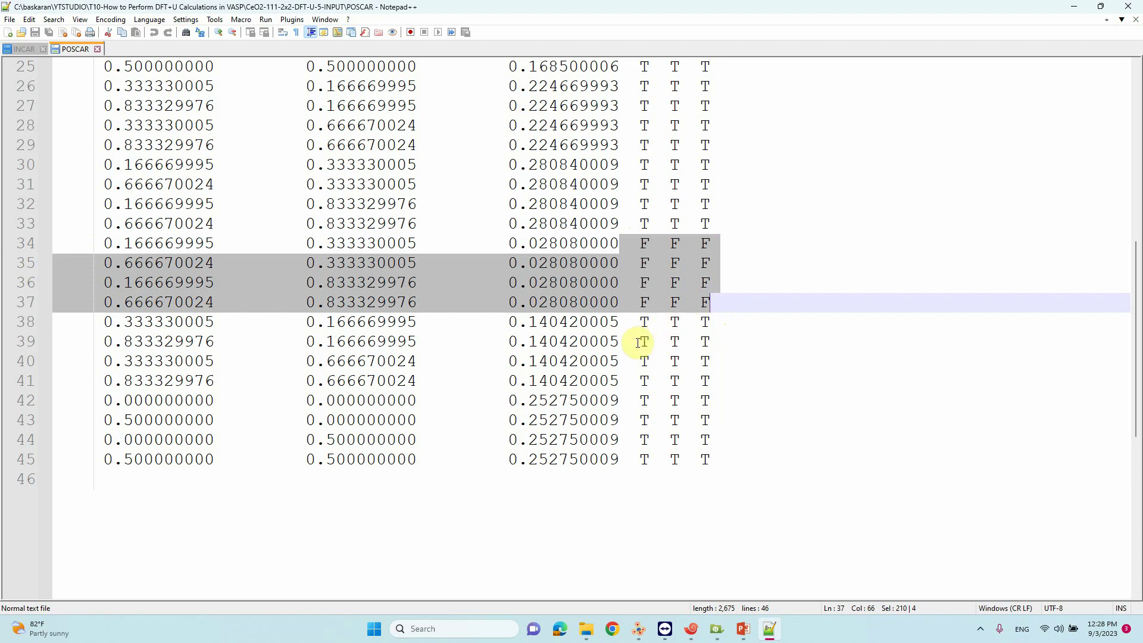
scroll(638, 342, down, 4)
scroll(636, 343, up, 12)
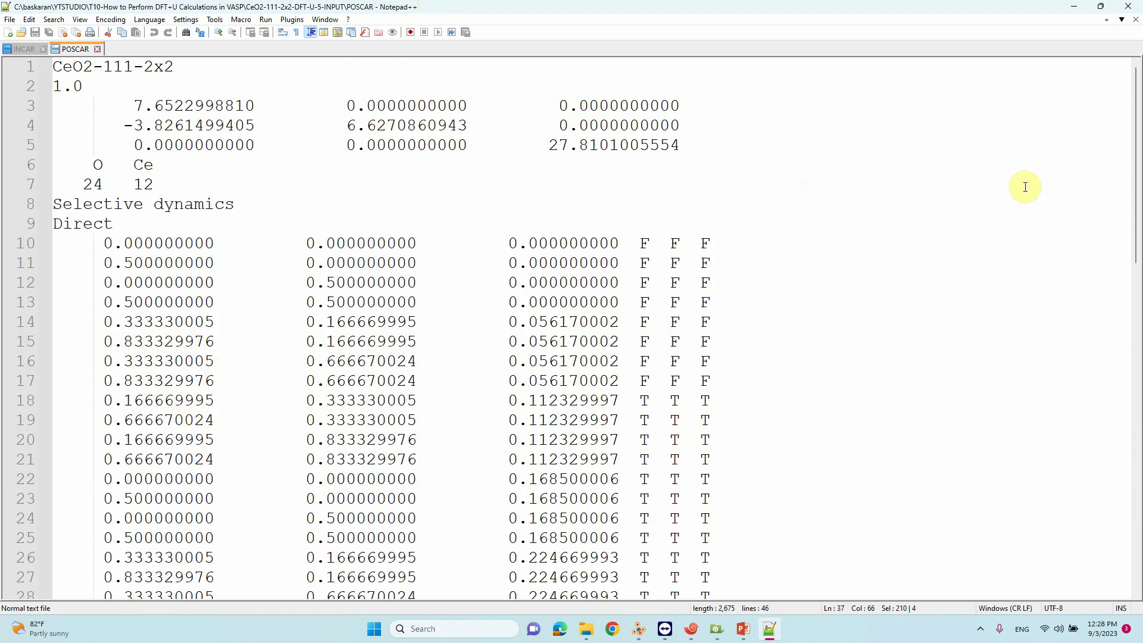
Minimize Notepad++ and open KPOINTS with Notepad++ just once, showing the Gamma 1 1 1 mesh.
click(1070, 8)
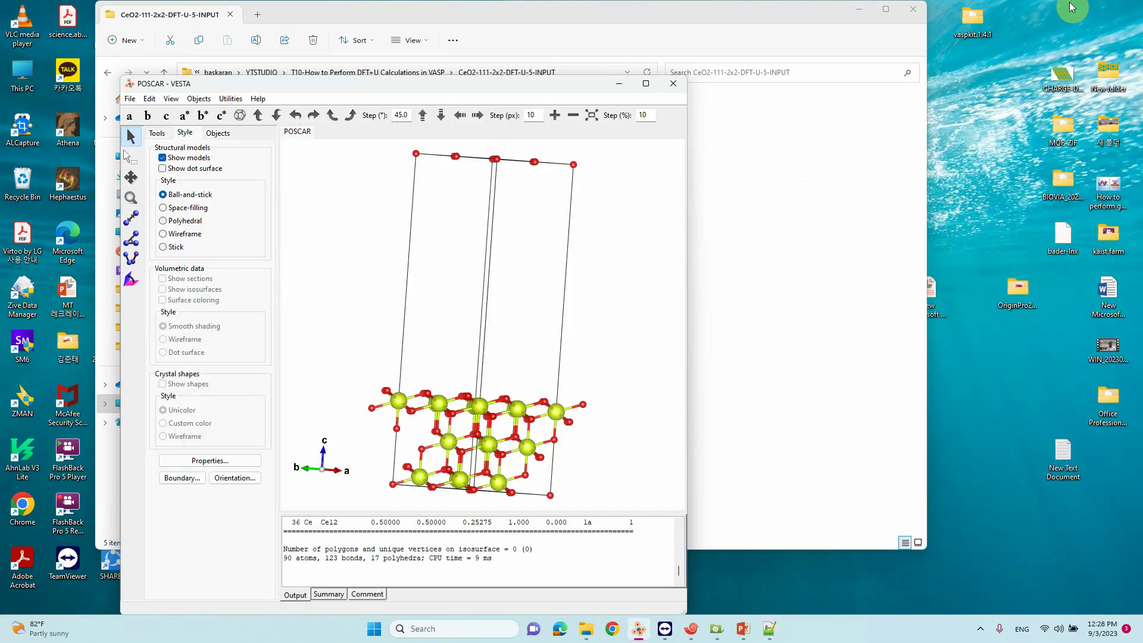
click(620, 86)
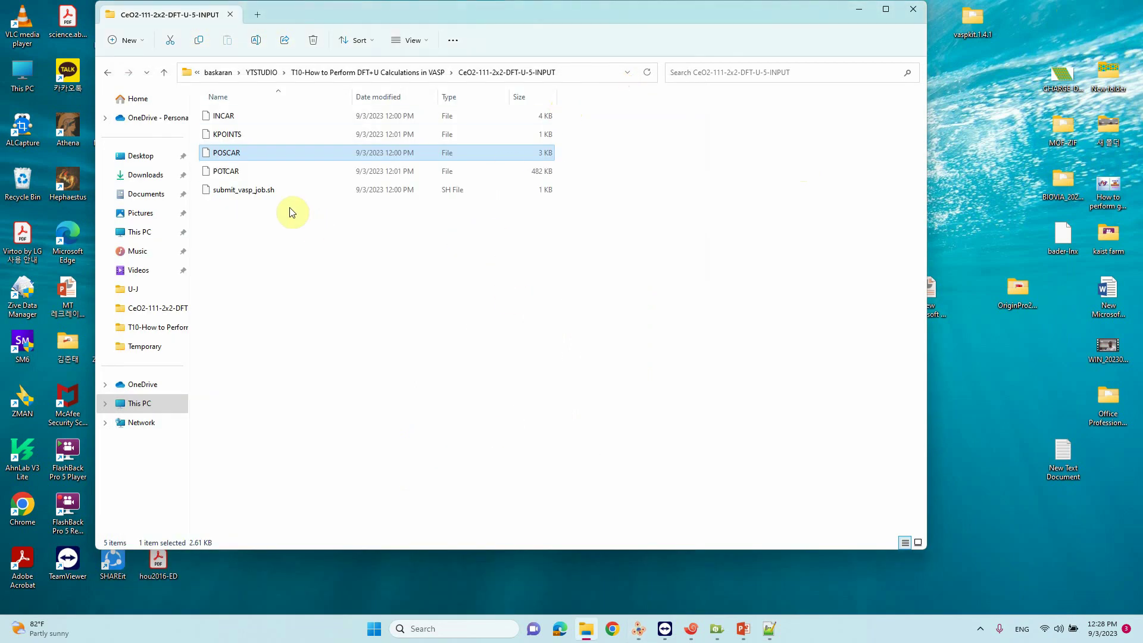
click(231, 173)
click(232, 136)
right_click(235, 138)
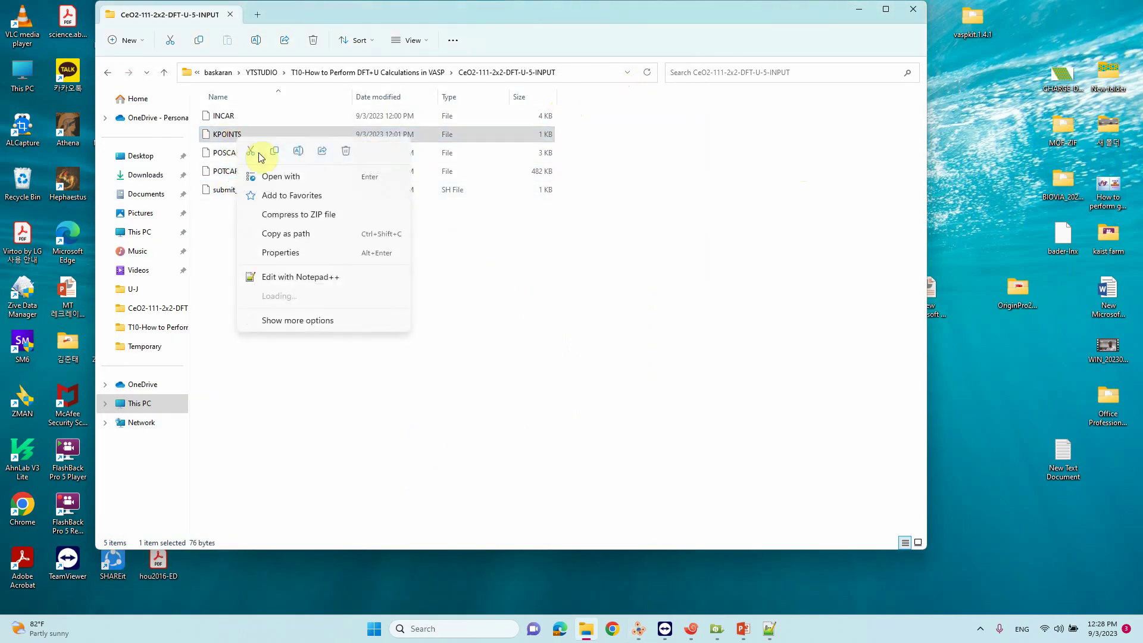
click(271, 177)
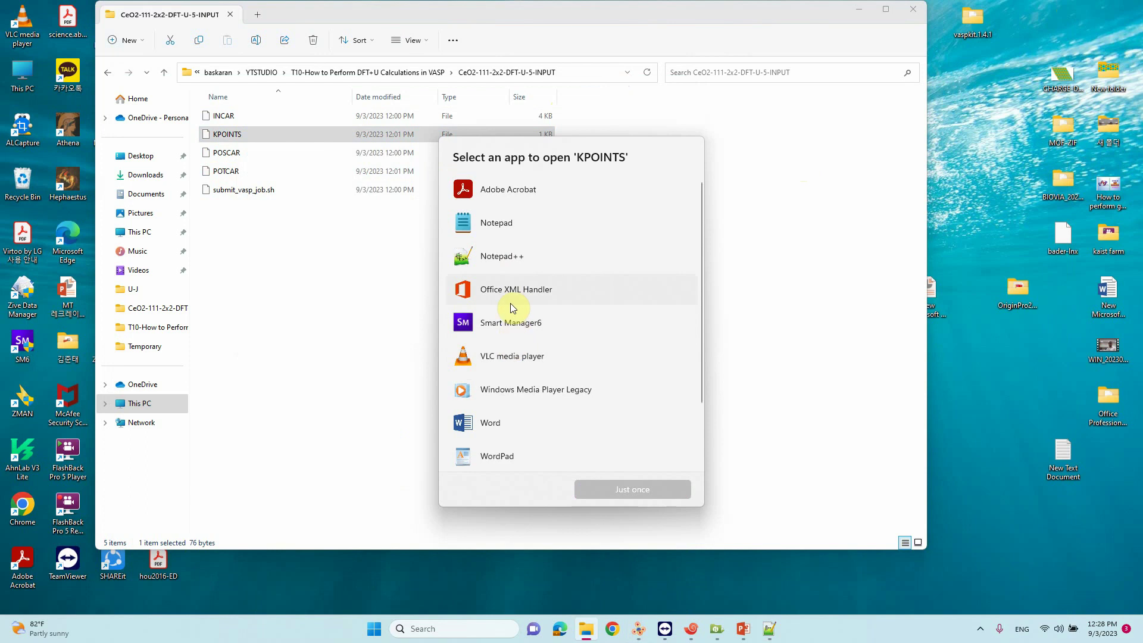
click(499, 256)
click(624, 476)
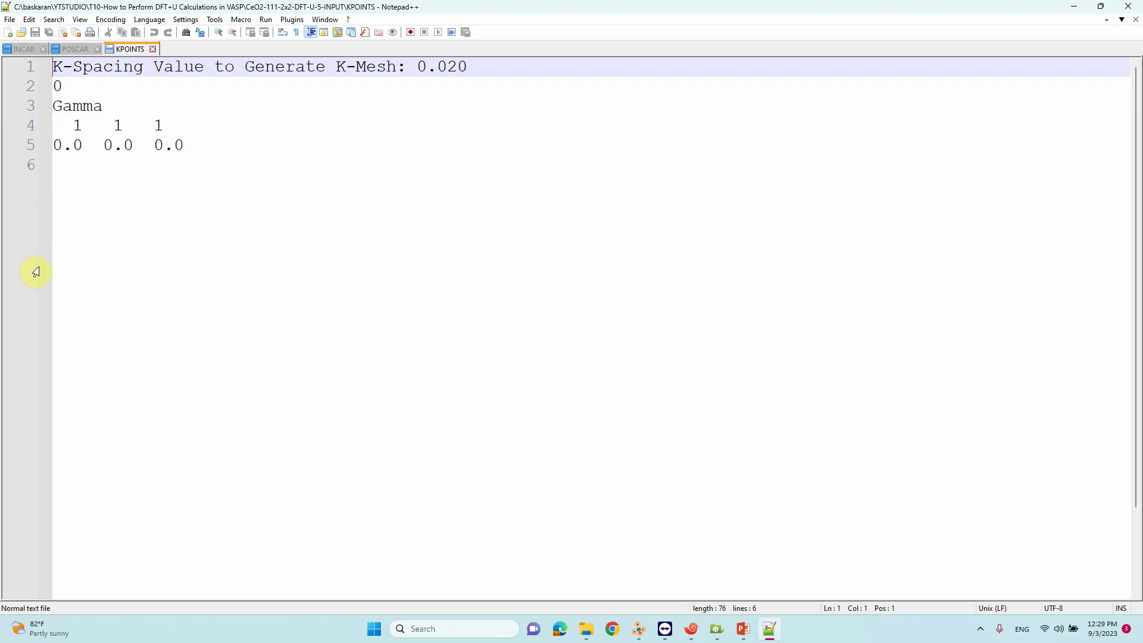
Minimize Notepad++ after reading the Gamma-centred 1 1 1 KPOINTS file to reveal the input folder.
click(1075, 6)
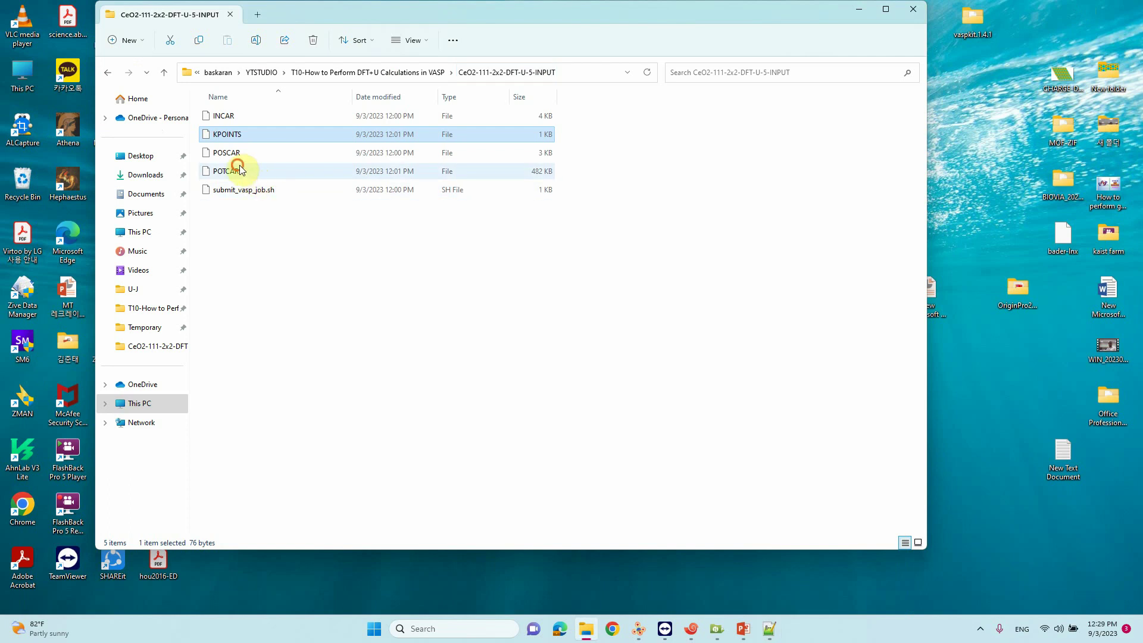
Open POTCAR from the input folder as a new Notepad++ tab.
double_click(232, 154)
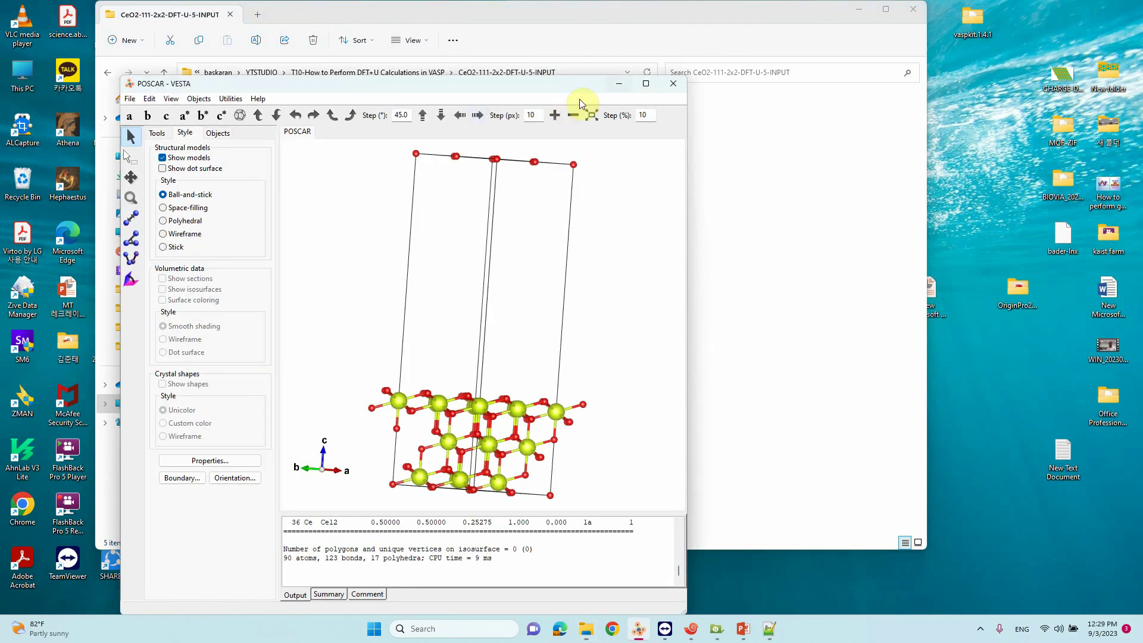
click(619, 83)
click(770, 630)
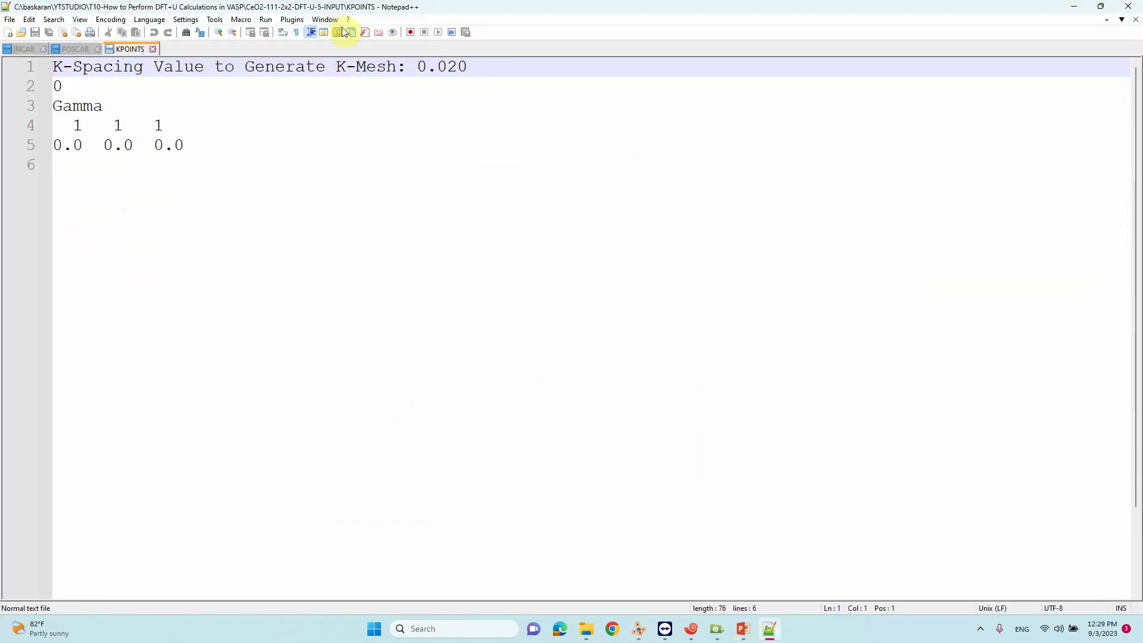
double_click(342, 9)
click(231, 172)
drag(231, 176, 555, 258)
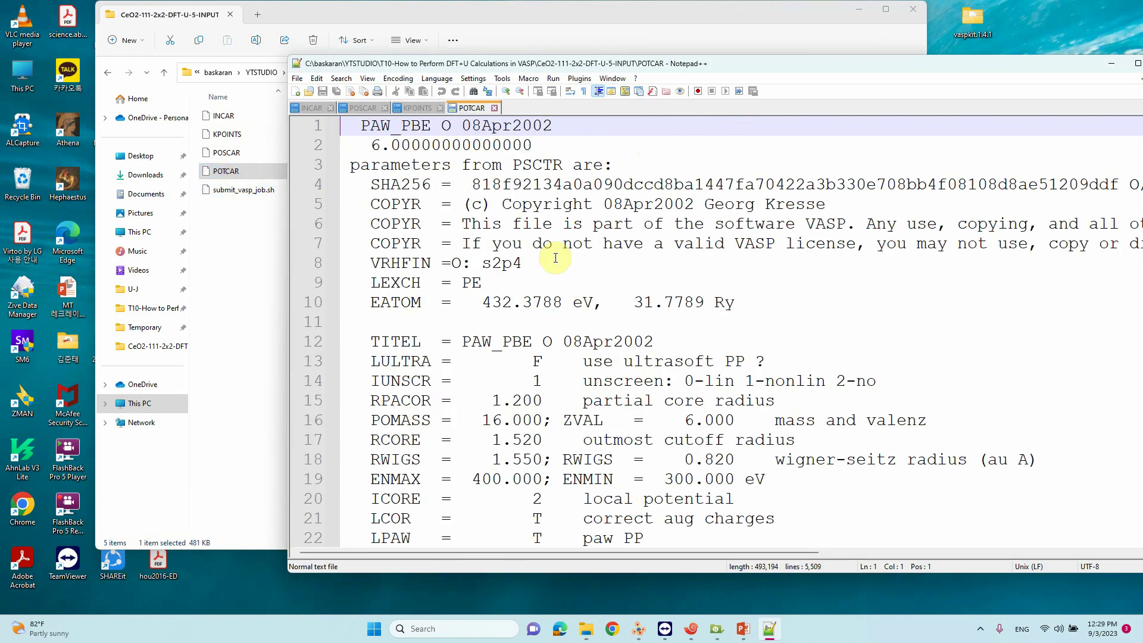
Search POTCAR for PAW_PBE, stepping through the O and Ce (line 2492) headers.
key(ctrl+f)
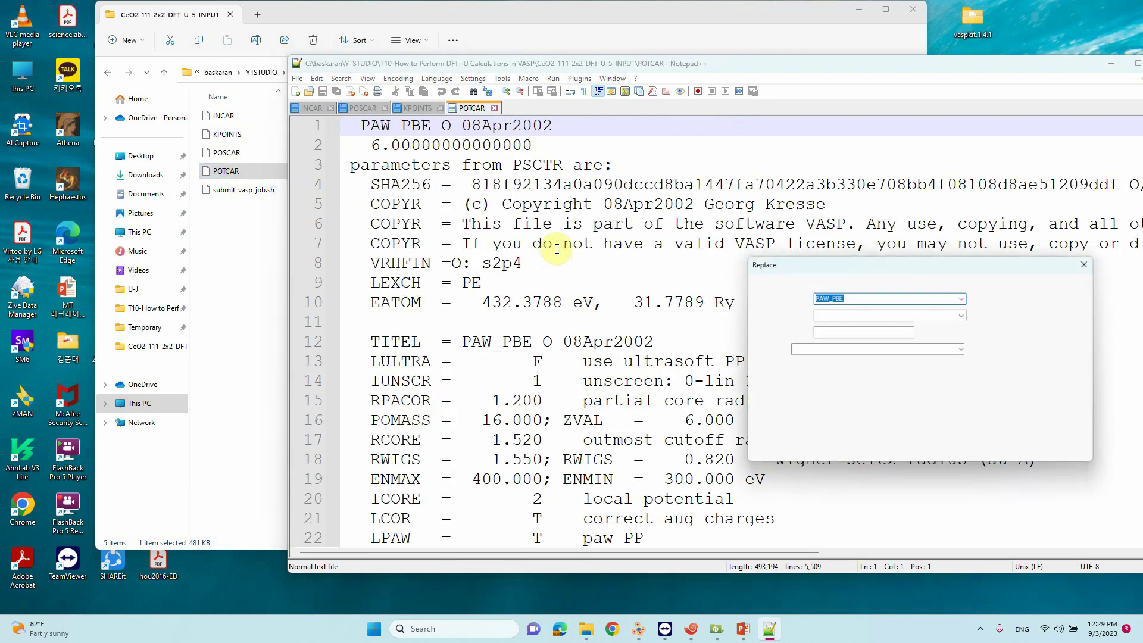
drag(881, 266, 203, 149)
drag(509, 63, 593, 76)
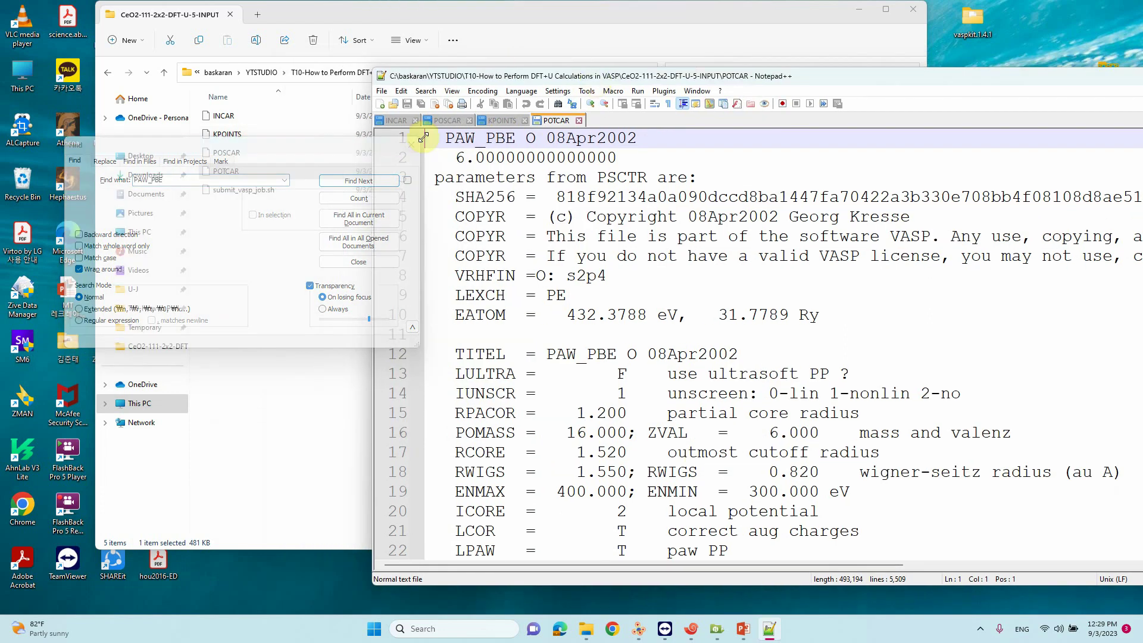
click(359, 182)
click(360, 186)
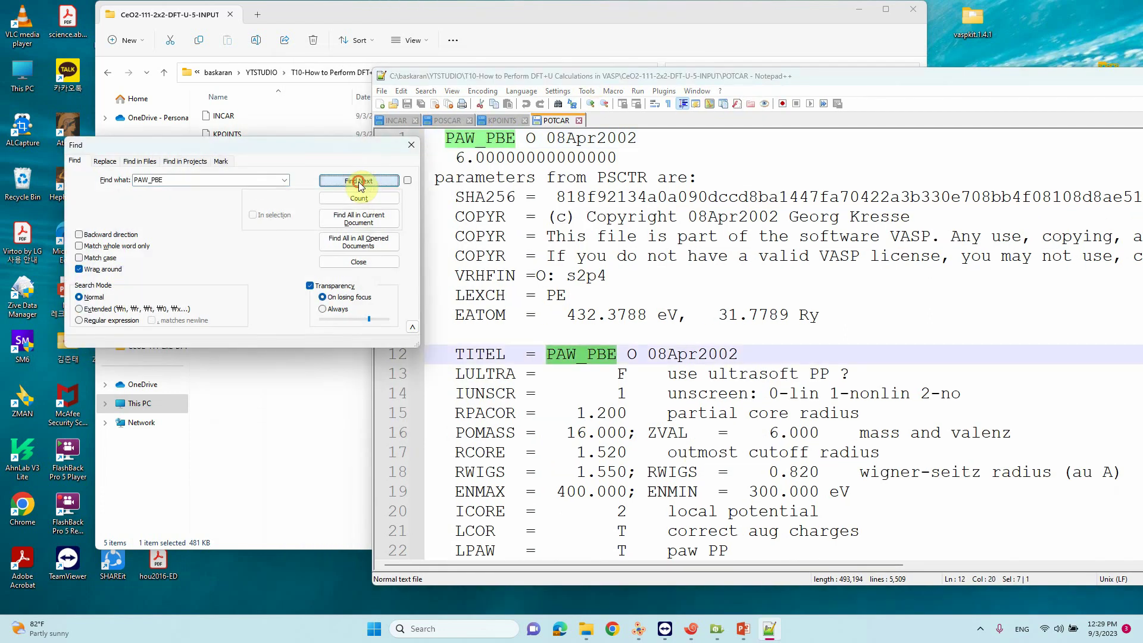
click(360, 186)
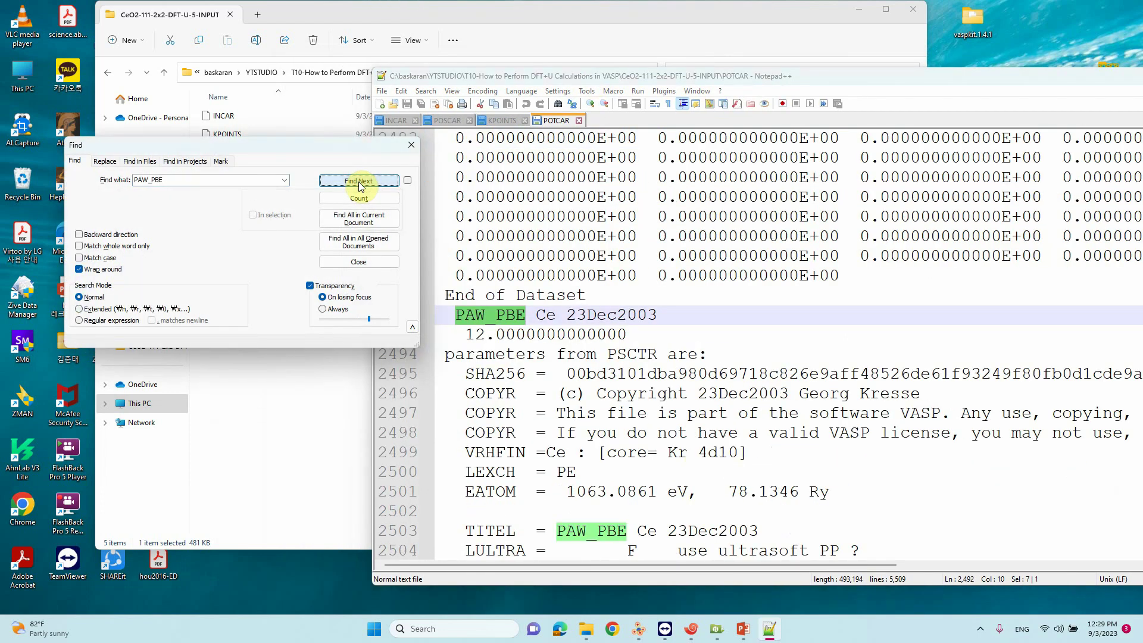
click(360, 187)
click(361, 186)
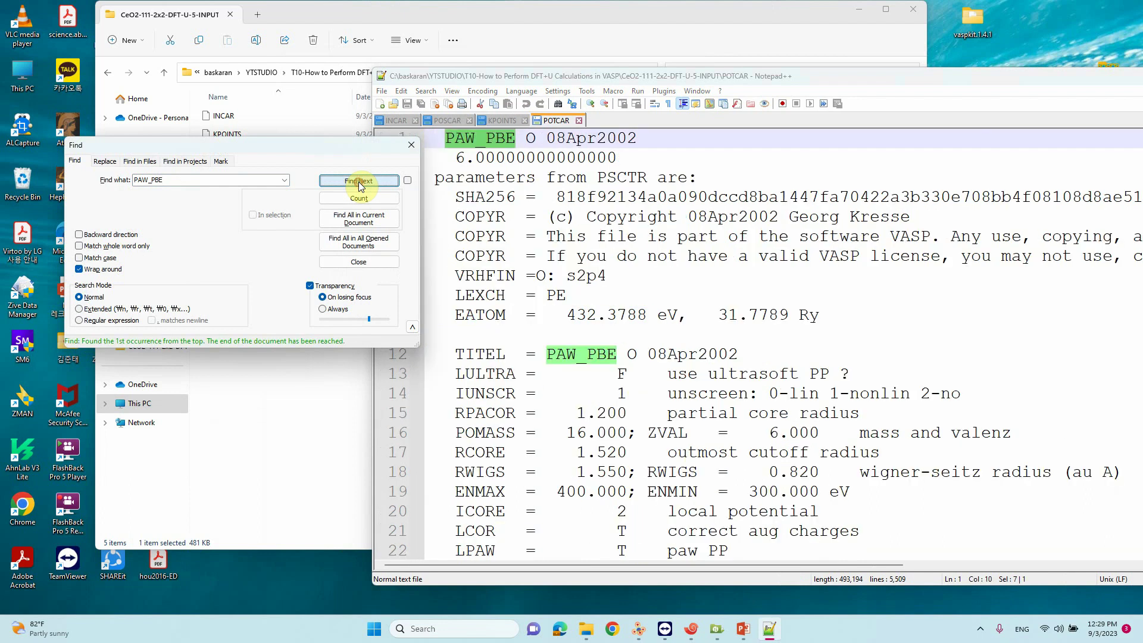
click(360, 187)
click(360, 187)
click(360, 187)
click(411, 144)
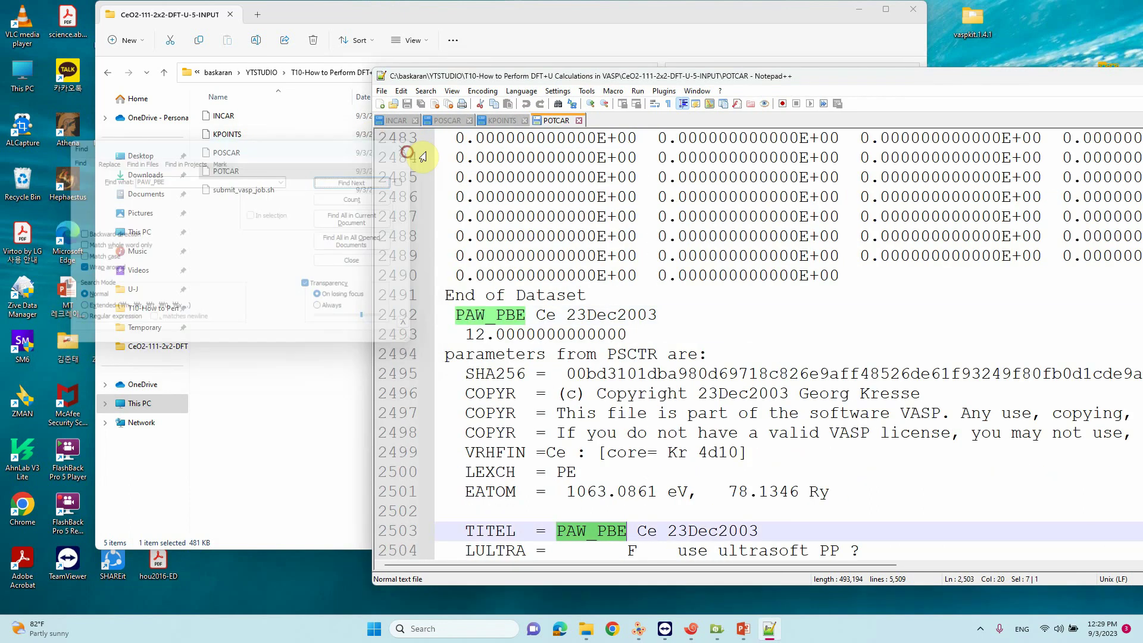
click(258, 191)
Load submit_vasp_job.sh, check its ncpus=64 and 24:00:00 walltime, then minimize Notepad++.
drag(258, 190, 625, 304)
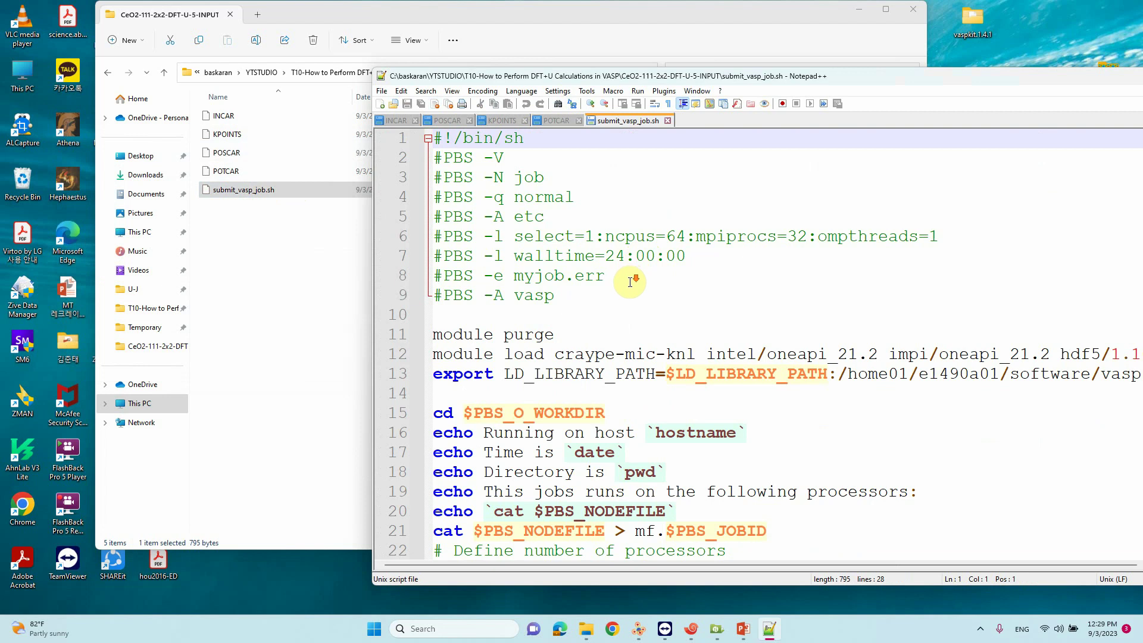
scroll(634, 285, down, 7)
scroll(634, 289, up, 7)
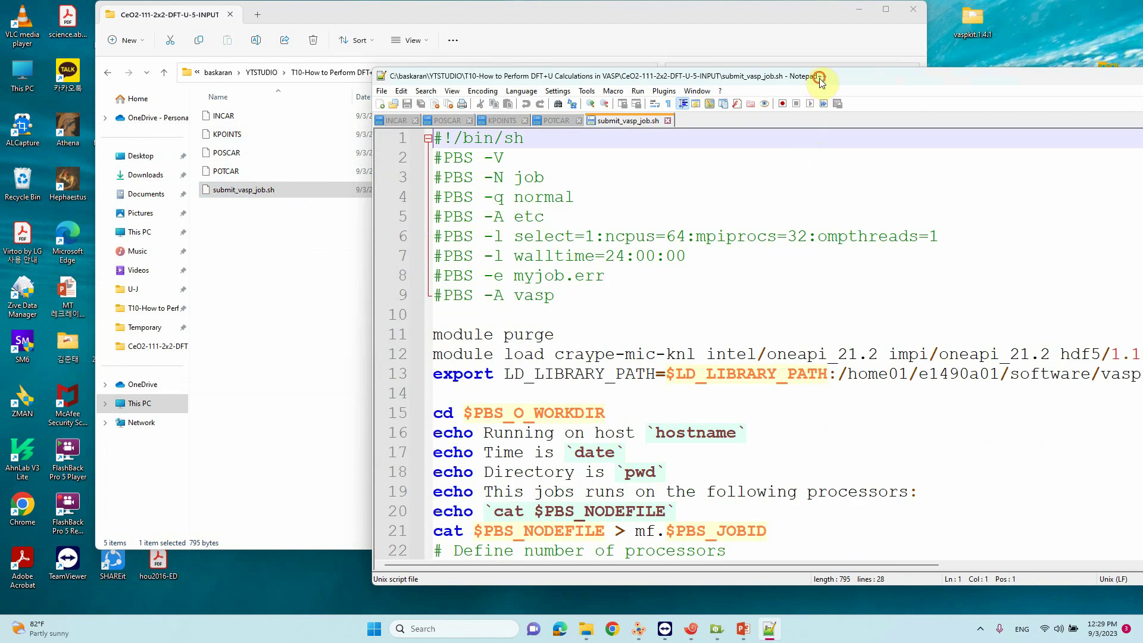
drag(821, 78, 602, 77)
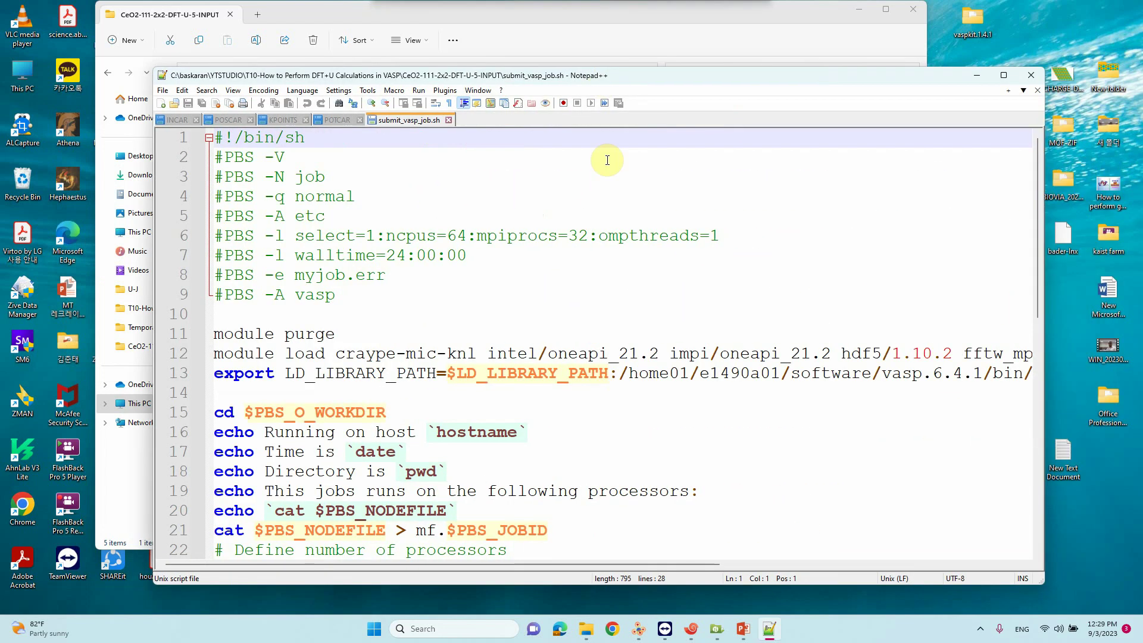
click(976, 75)
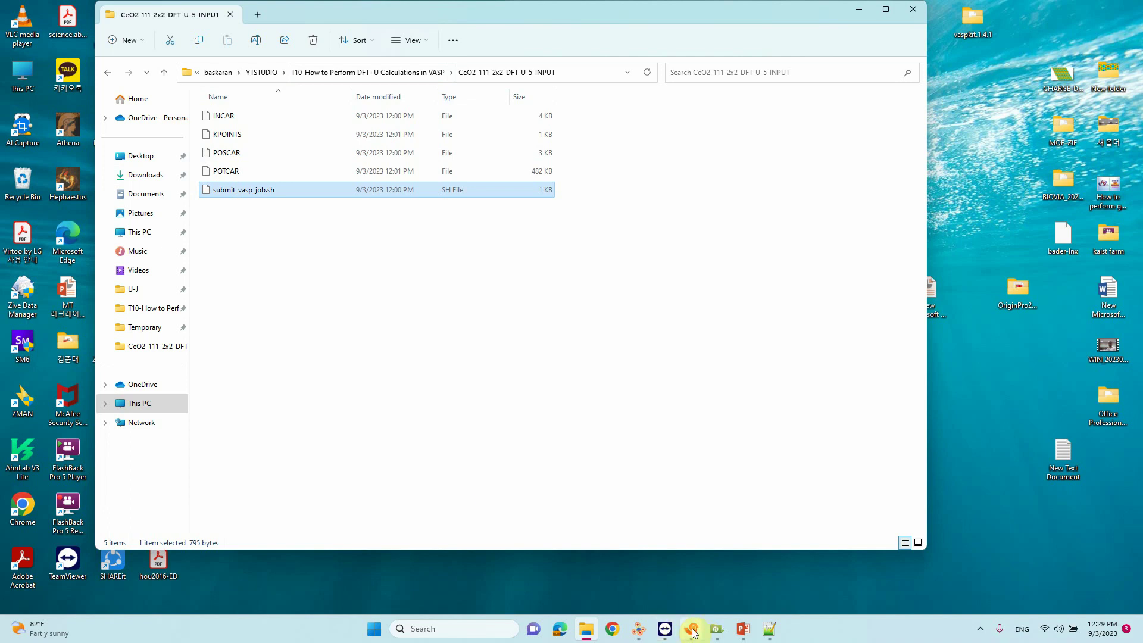
Open the server's /work/YT/DFT-U/CeO2-111-2x2-DFT-U-5 folder in Xftp 7, then return to the local T10 folder.
click(716, 633)
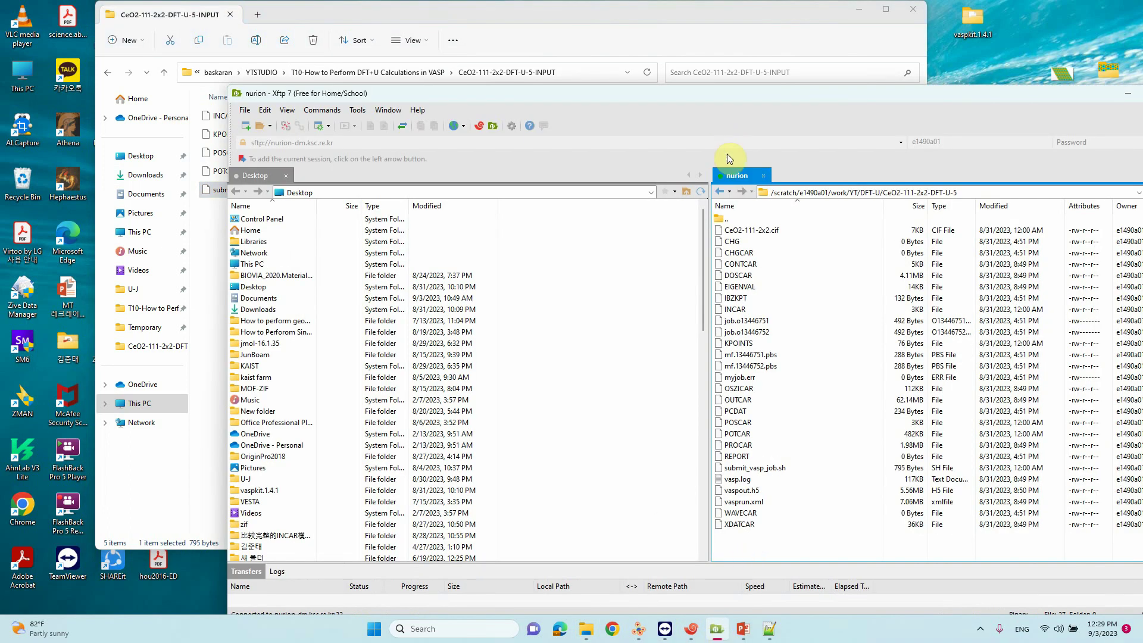
click(720, 192)
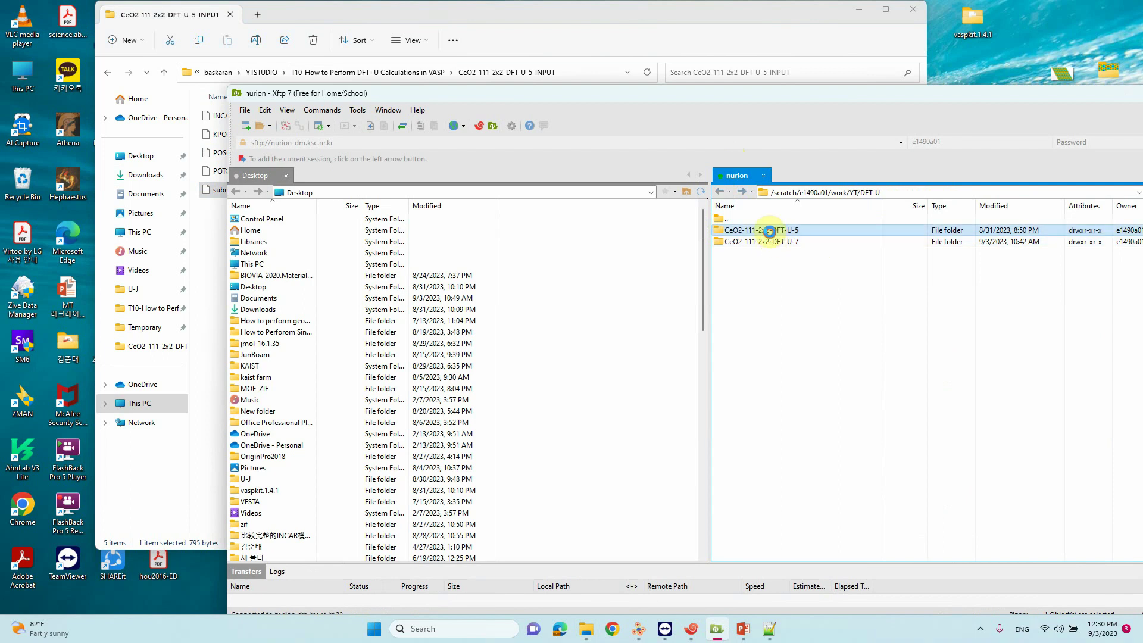
double_click(767, 230)
drag(735, 106, 850, 111)
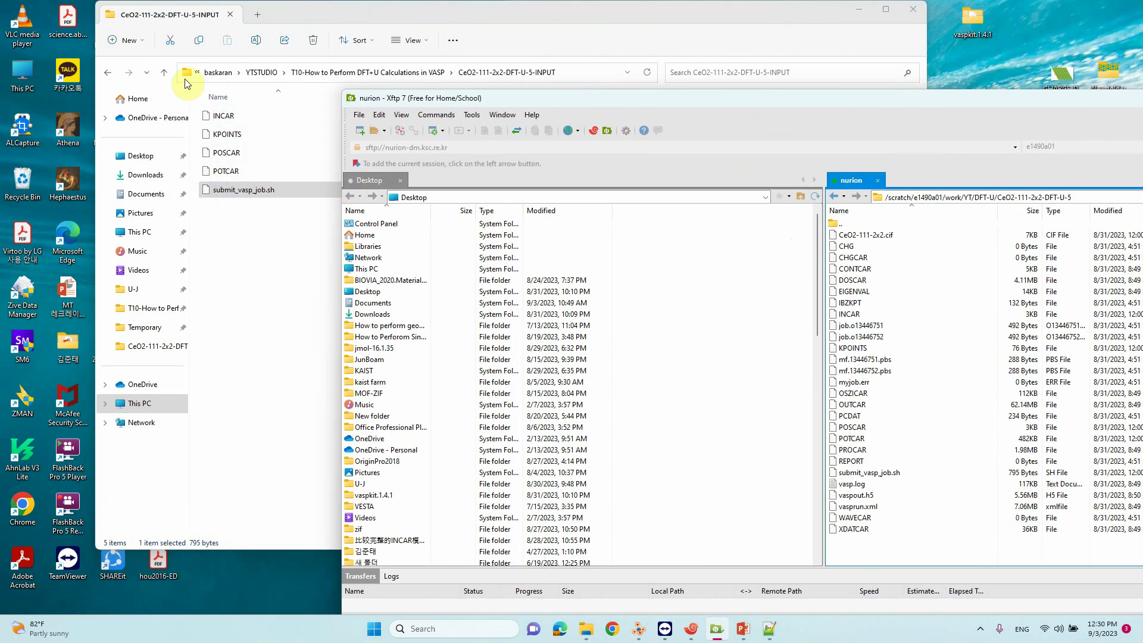
click(165, 72)
Open the local CeO2-111-2x2-DFT-U-5-OUTPUT folder, select CONTCAR and restore VESTA.
double_click(273, 136)
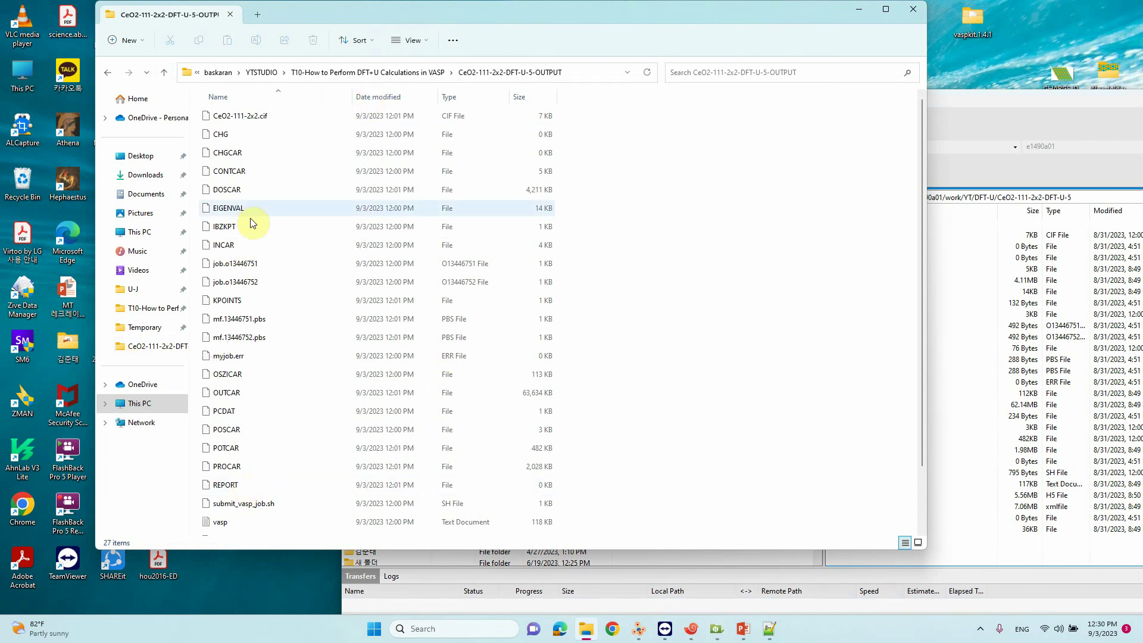
scroll(241, 350, down, 2)
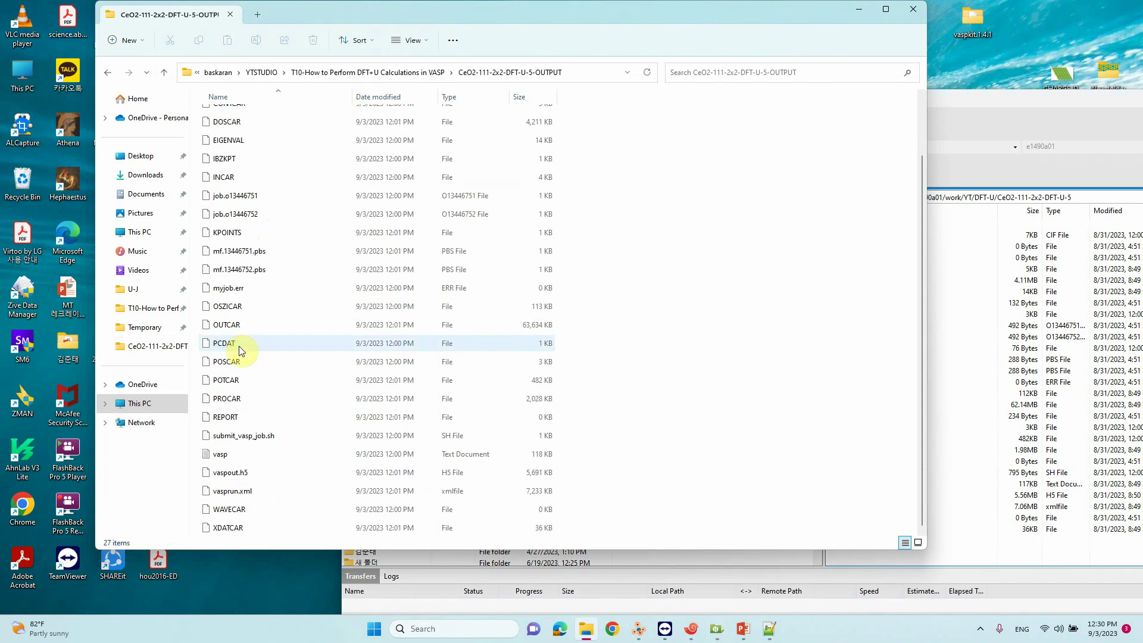
scroll(244, 366, up, 2)
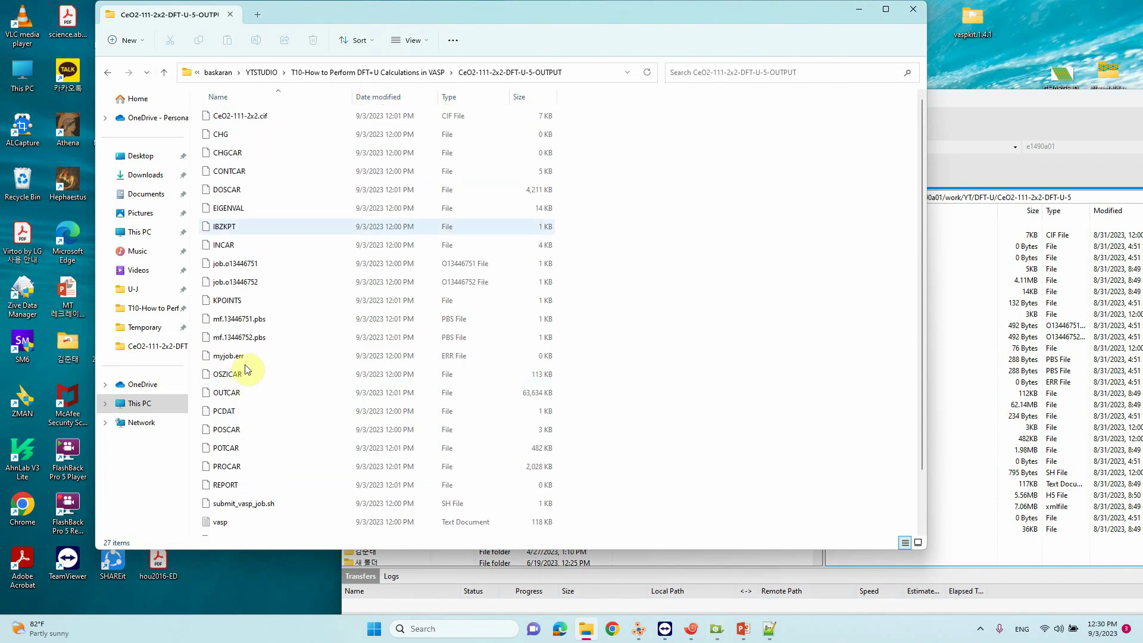
click(240, 172)
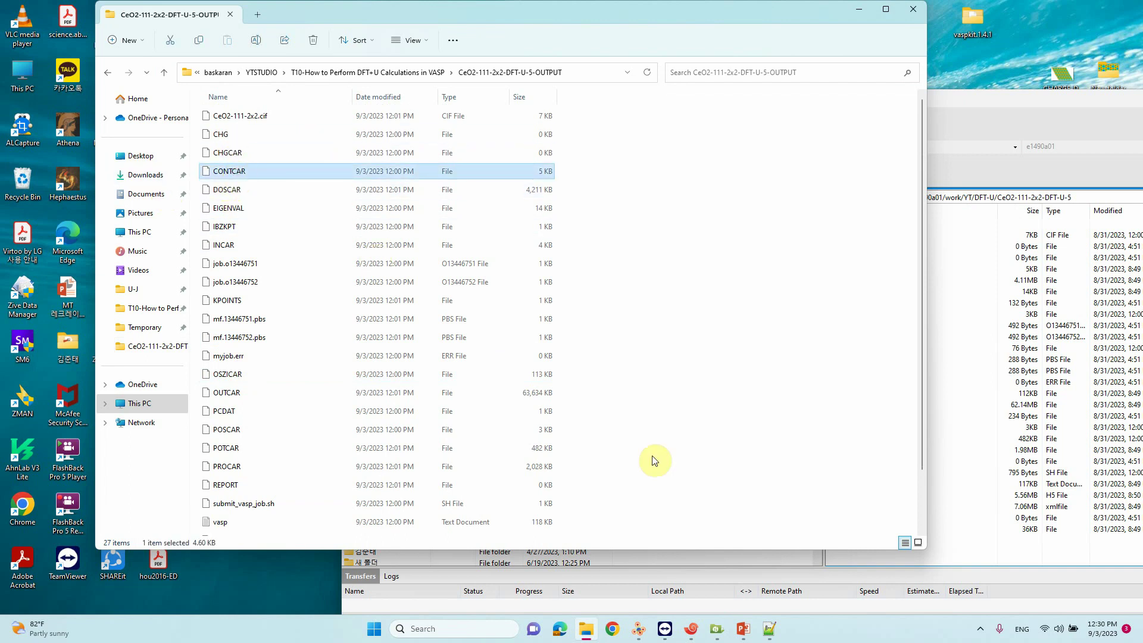
click(638, 628)
Load CONTCAR into VESTA as a new tab and rotate the relaxed CeO2 slab in 3D.
drag(254, 89, 399, 127)
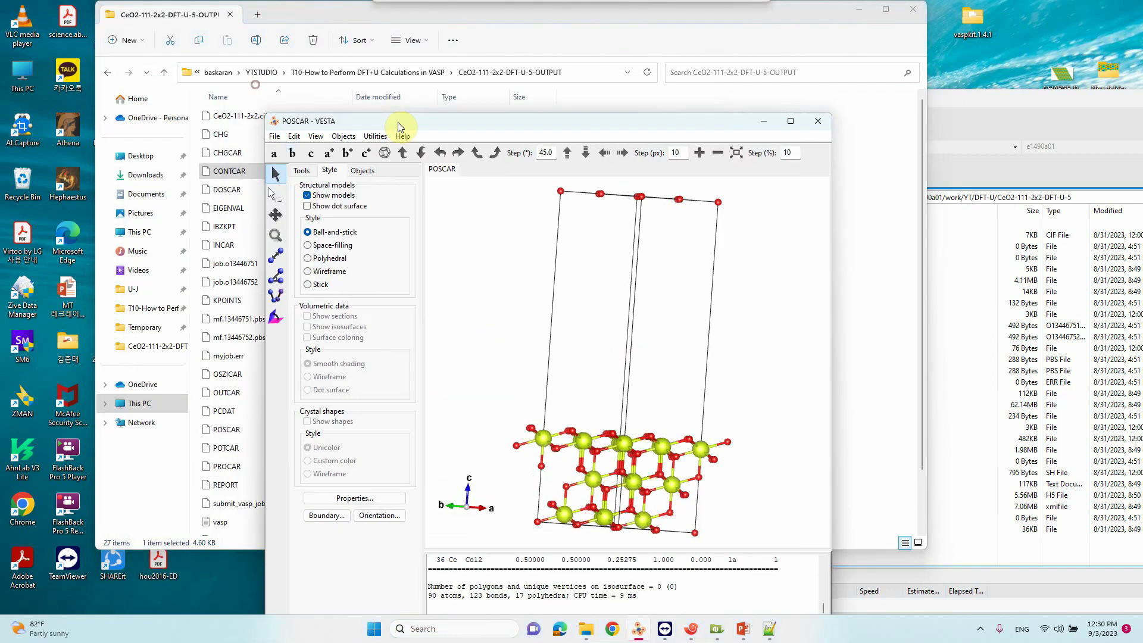
drag(232, 173, 521, 302)
drag(607, 437, 655, 357)
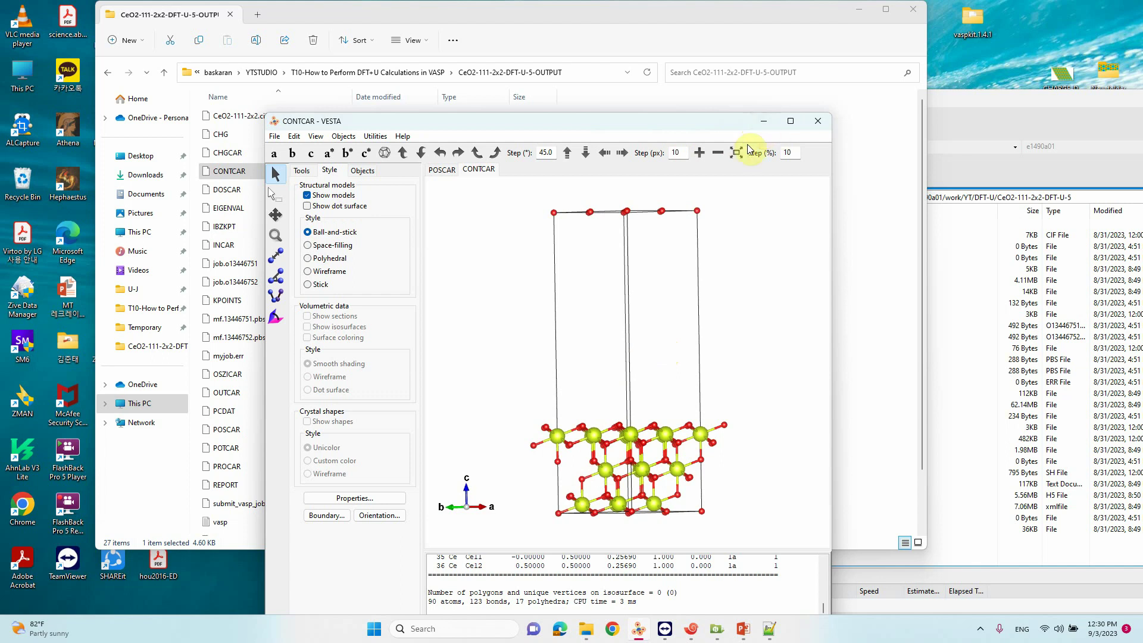
drag(685, 268, 673, 301)
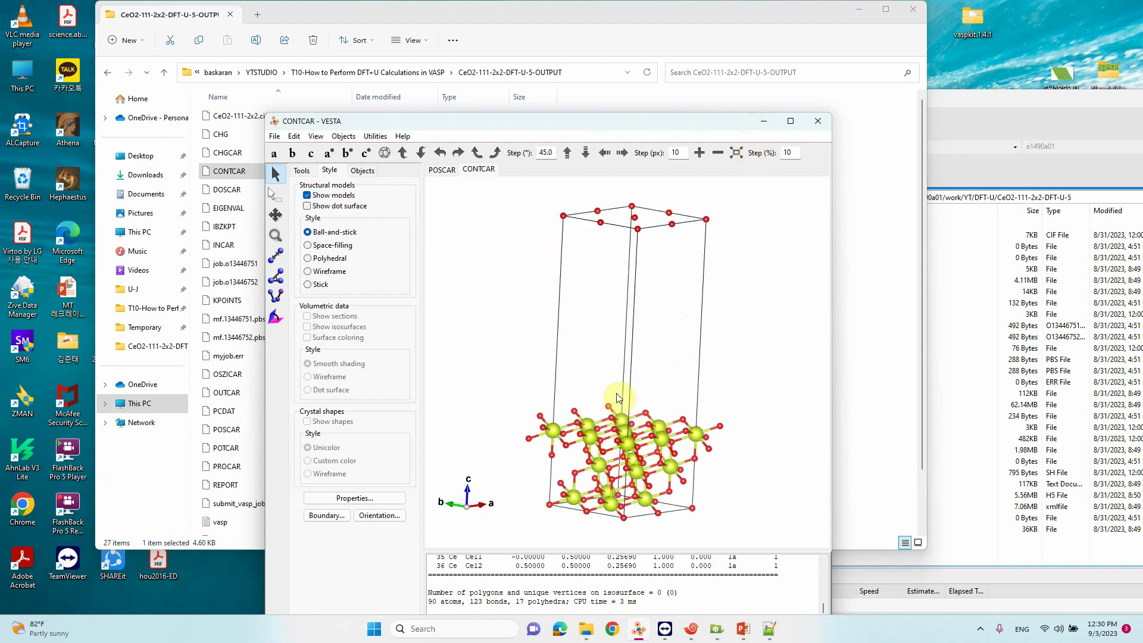
drag(617, 398, 628, 402)
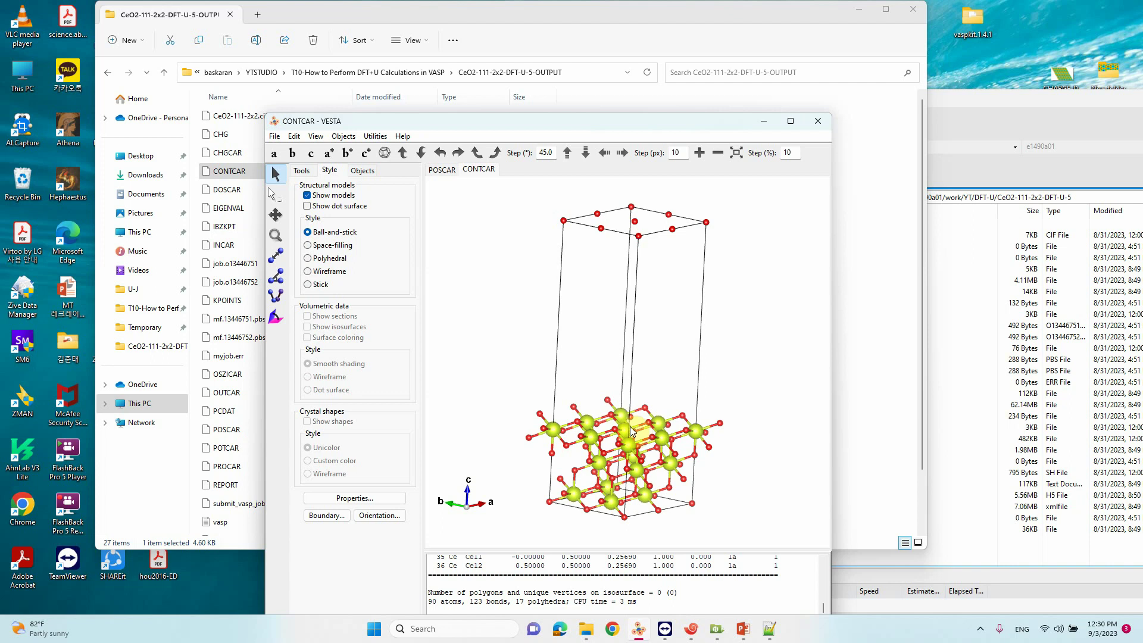
click(228, 372)
scroll(248, 383, down, 2)
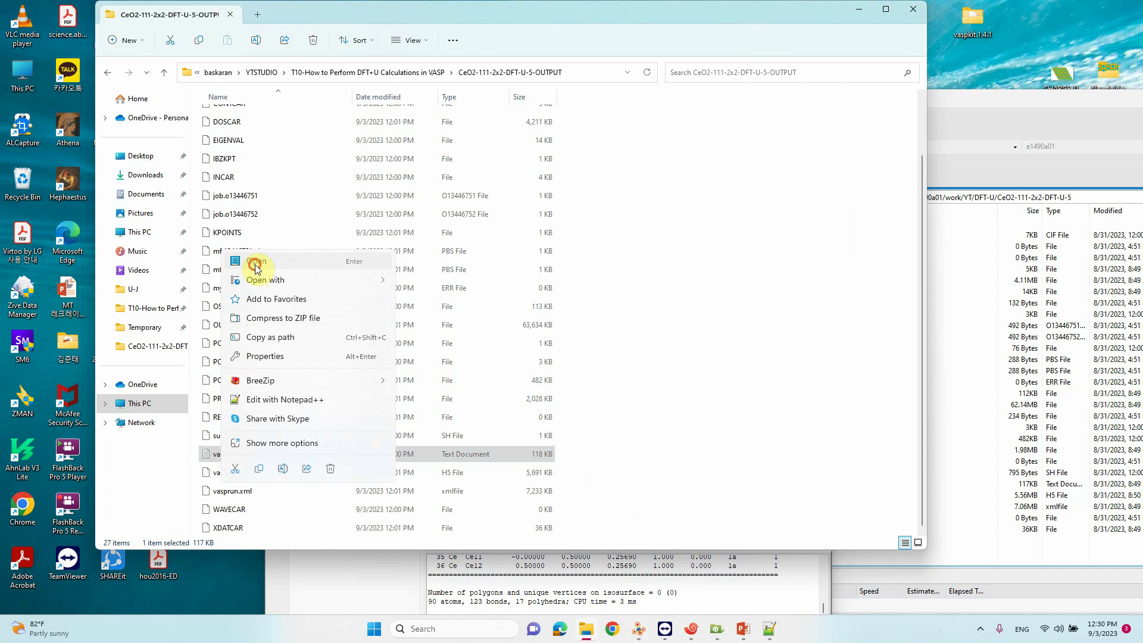
Open vasp.log in Notepad++ via its Edit with Notepad++ context-menu entry.
click(256, 260)
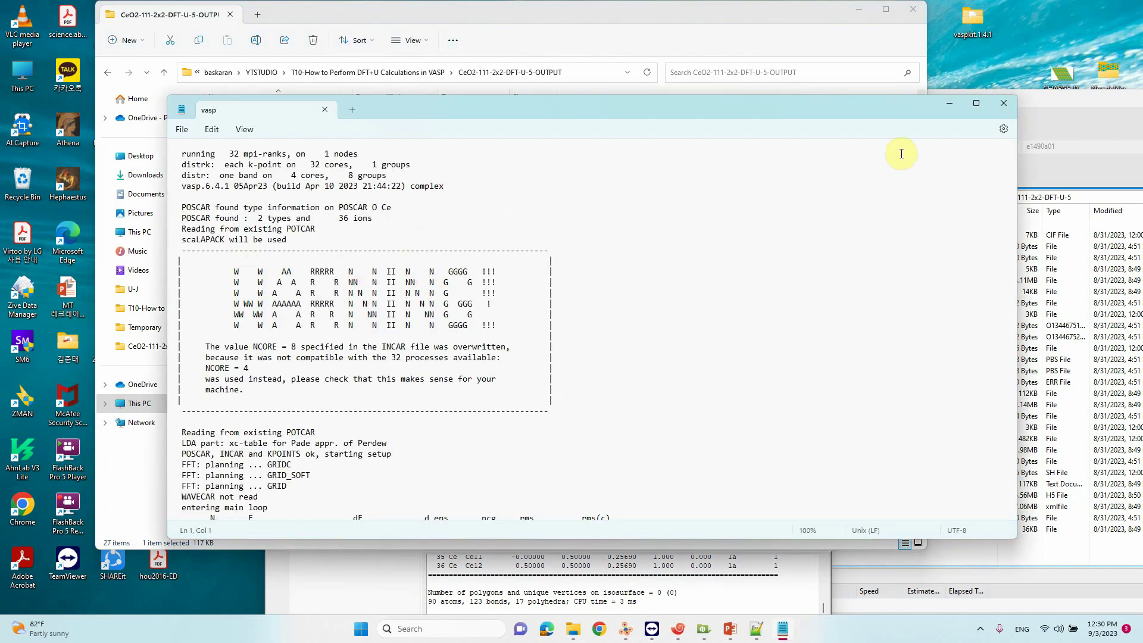
click(997, 105)
right_click(218, 454)
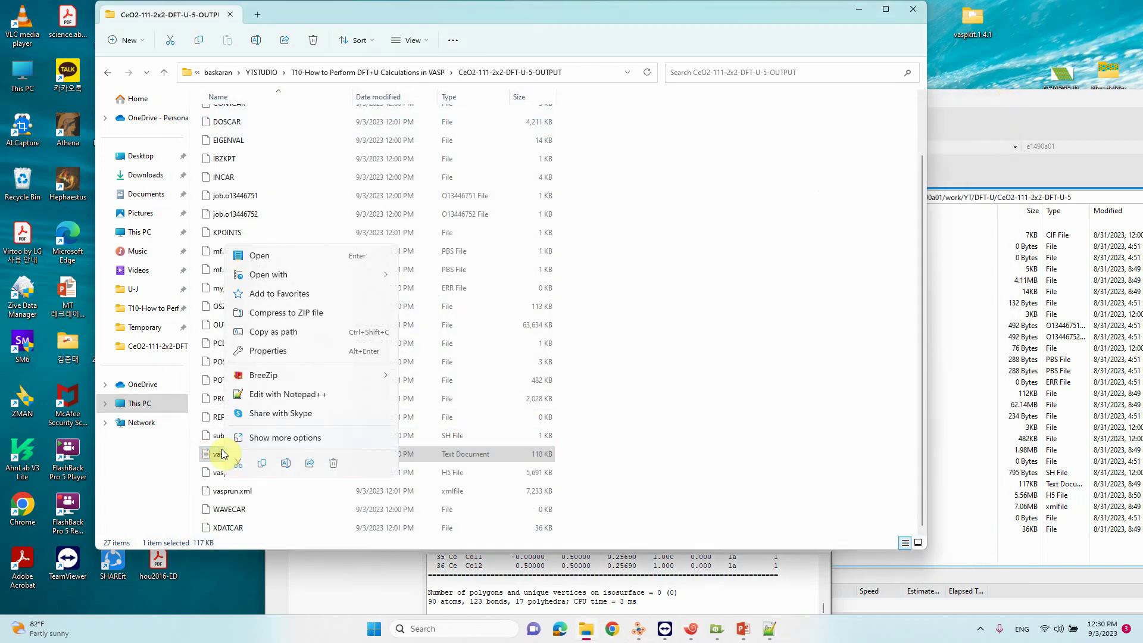
click(266, 394)
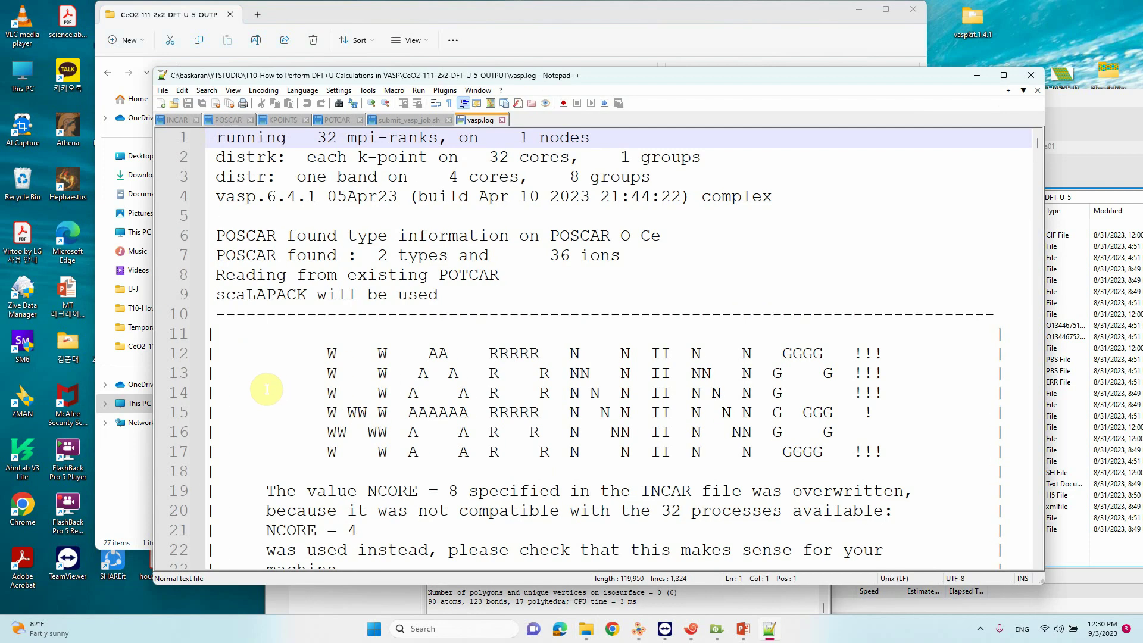
Maximize the editor and scroll to vasp.log's end: ionic step 26, 'reached required accuracy'.
scroll(722, 274, down, 7)
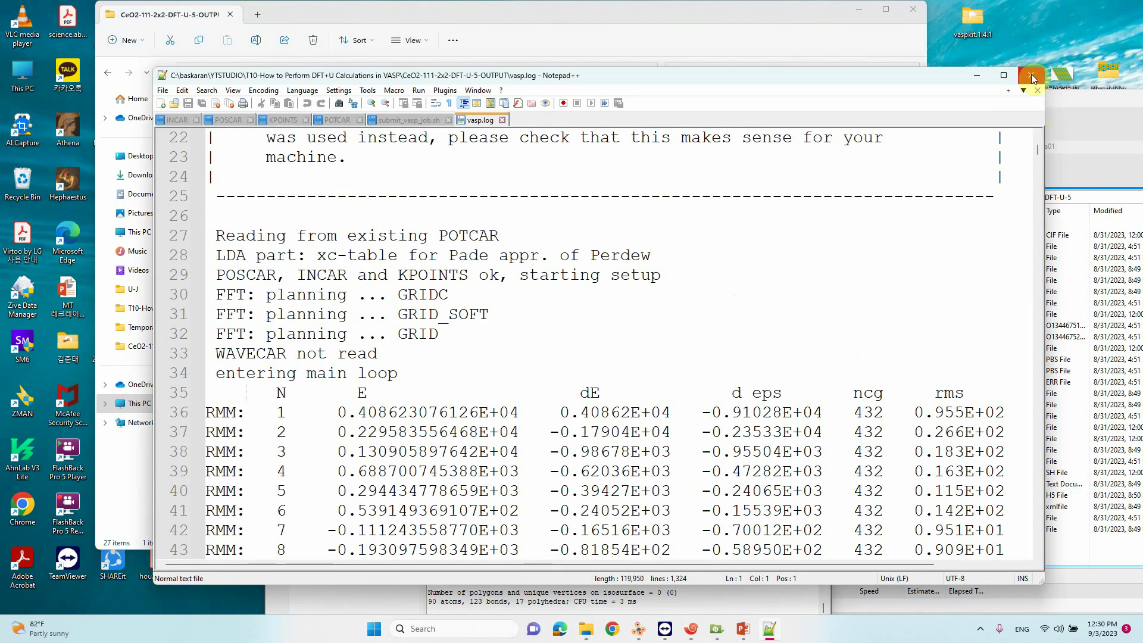
click(1004, 75)
scroll(1011, 119, up, 7)
scroll(702, 179, down, 9)
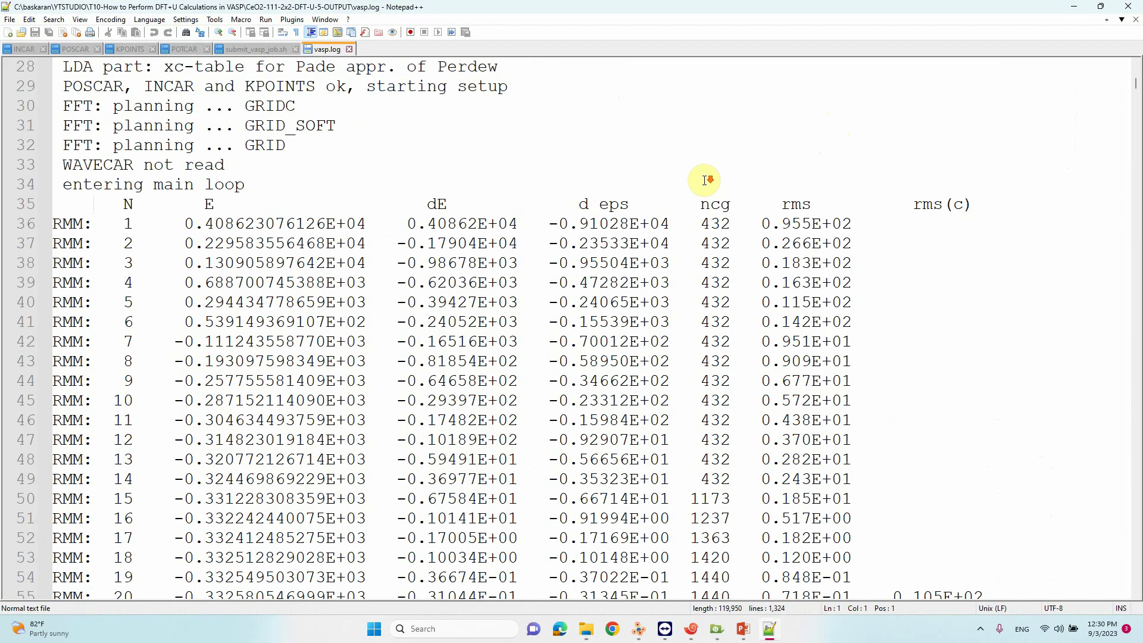
scroll(706, 184, down, 20)
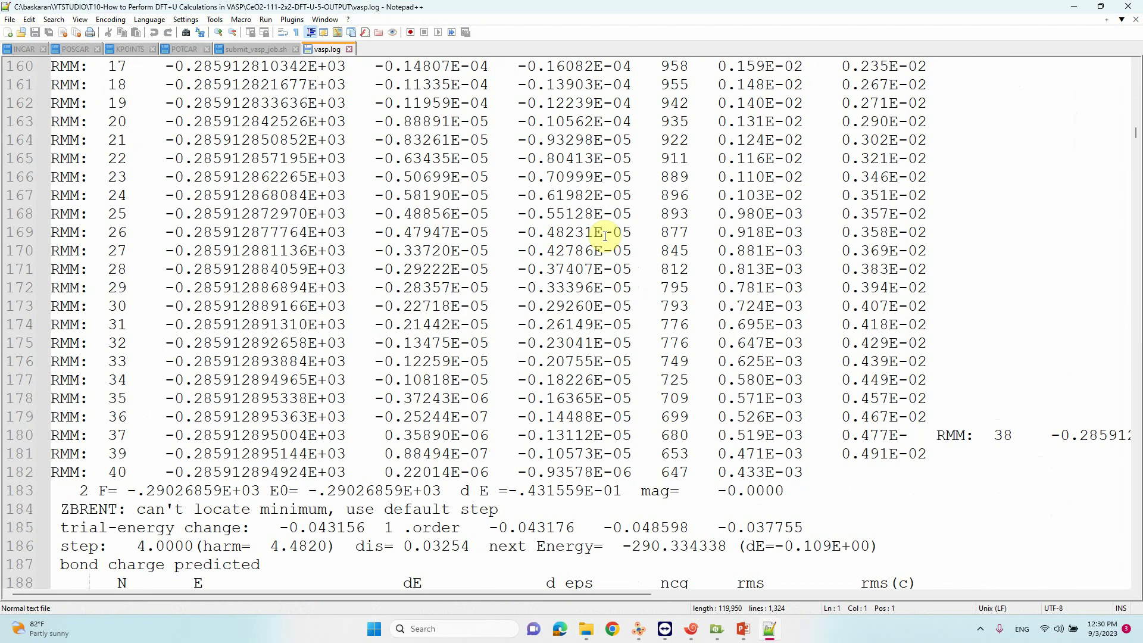
scroll(605, 236, down, 20)
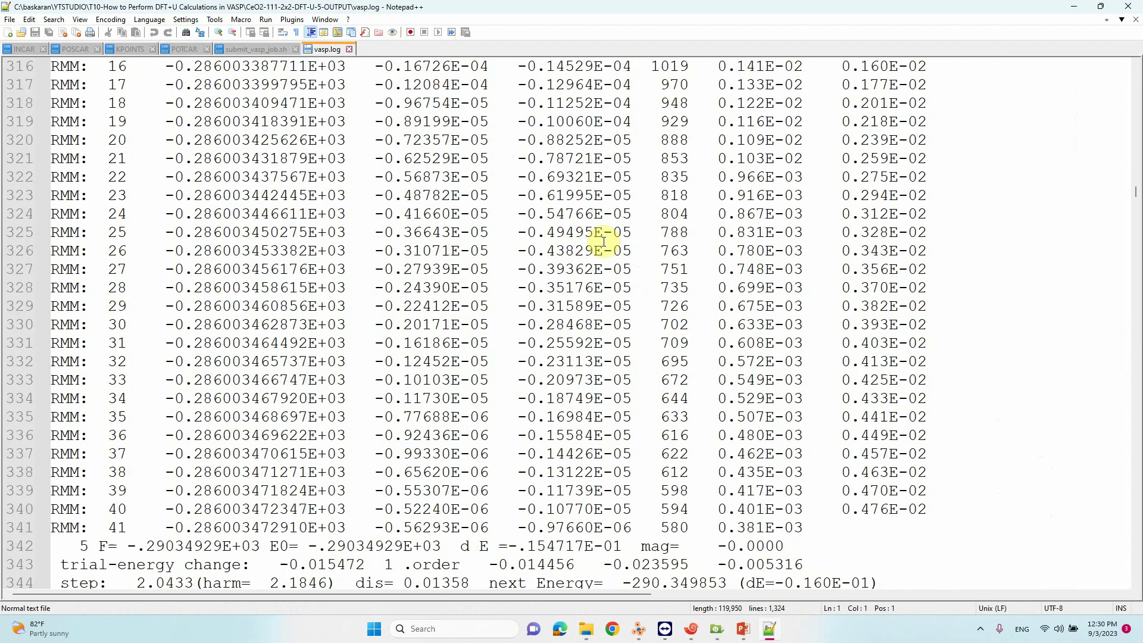
scroll(598, 262, down, 19)
drag(1136, 217, 1106, 537)
scroll(1105, 538, down, 16)
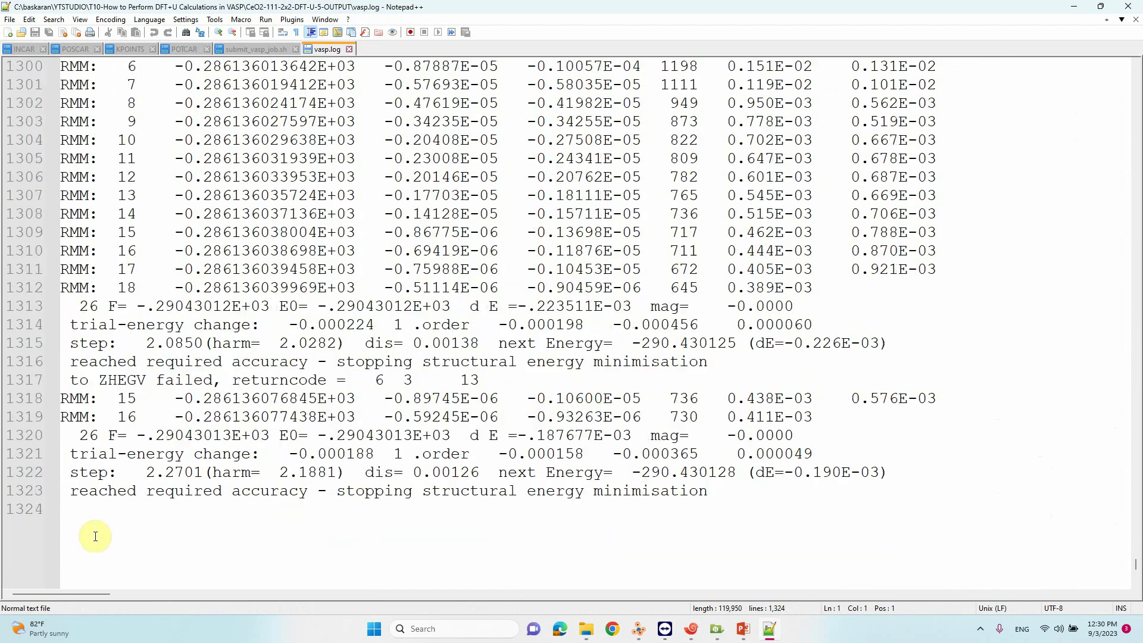
drag(70, 380, 727, 383)
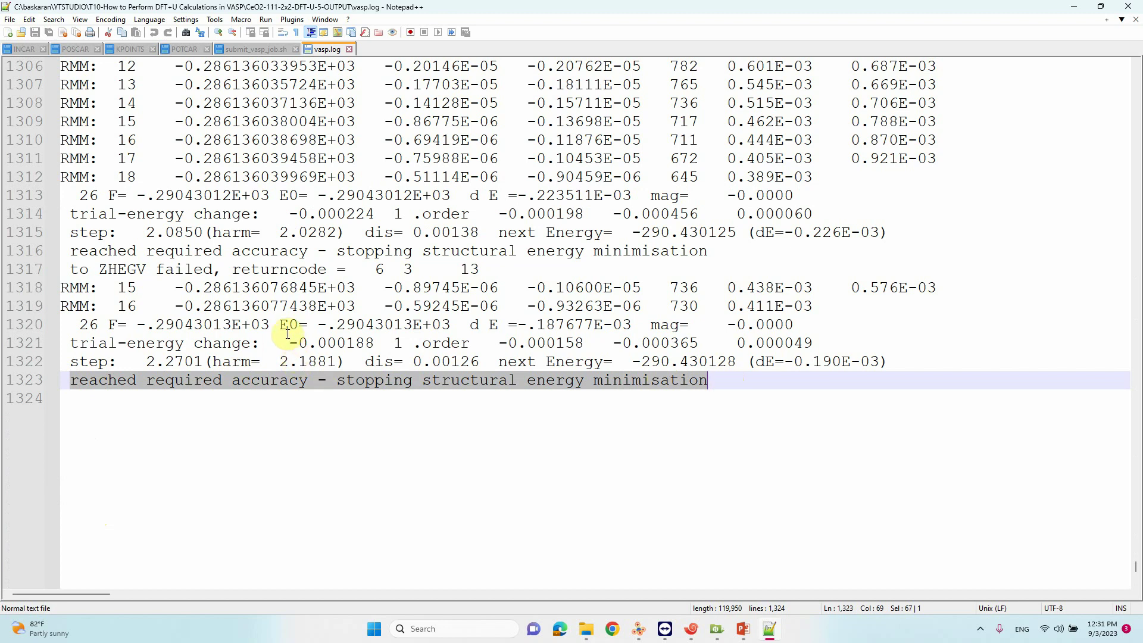
drag(284, 325, 451, 323)
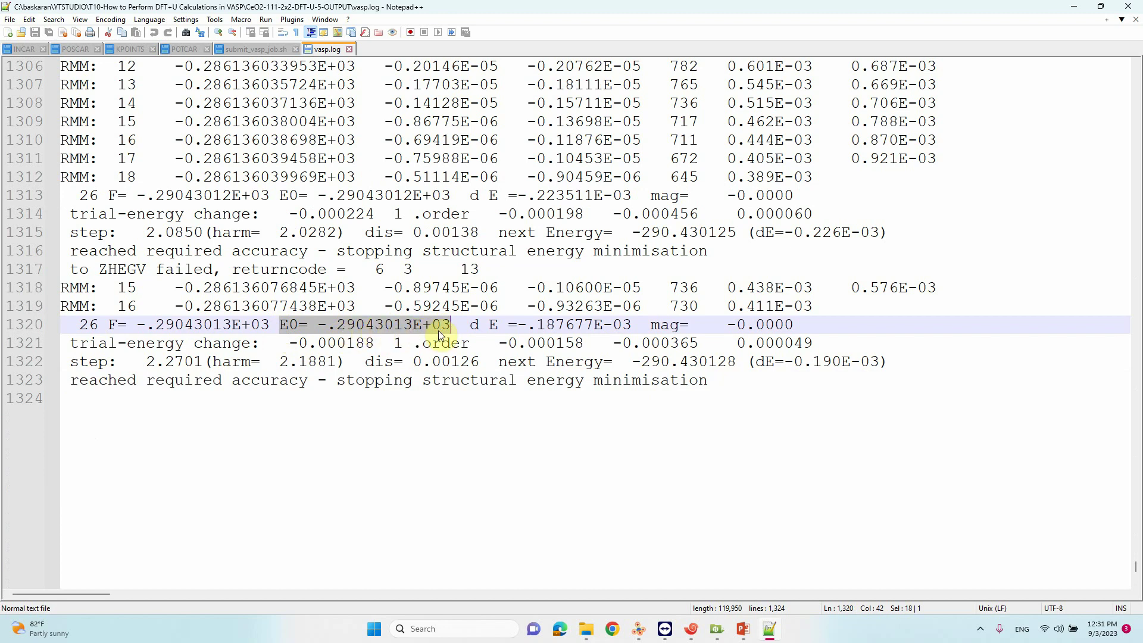
click(363, 326)
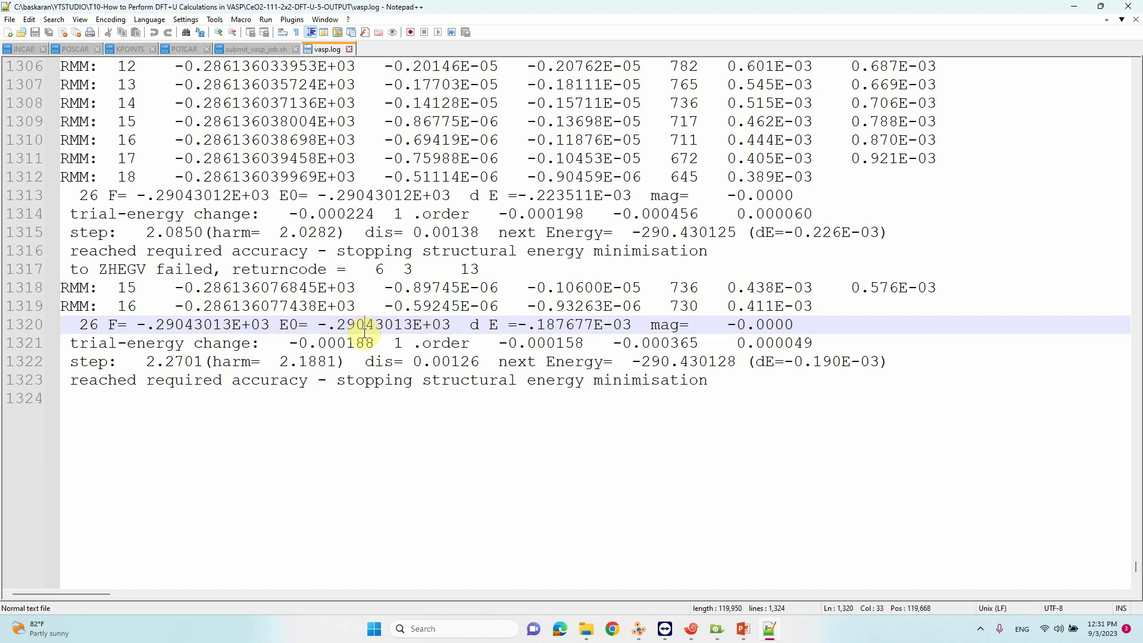